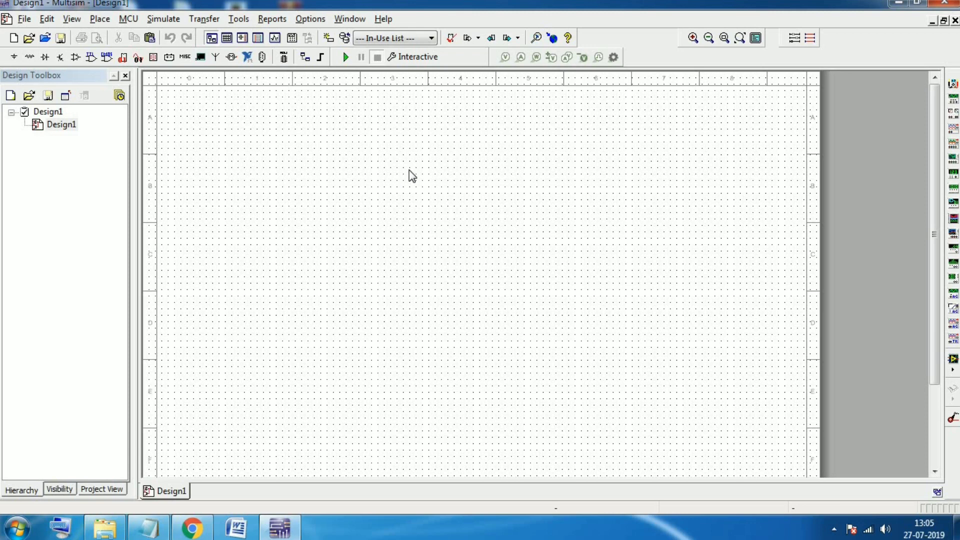
Browse the component browser to the Sources group's POWER_SOURCES family
click(100, 18)
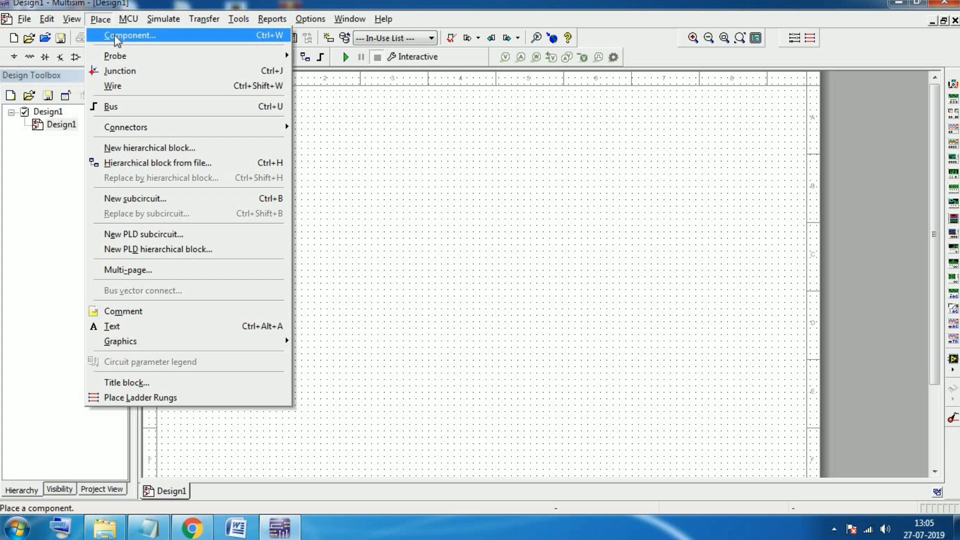
click(110, 36)
drag(519, 128, 556, 101)
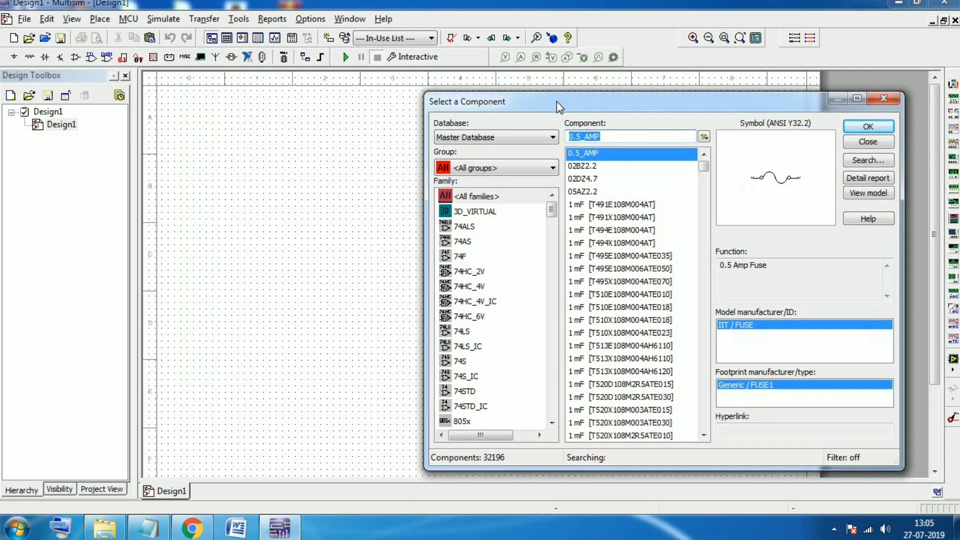
click(496, 171)
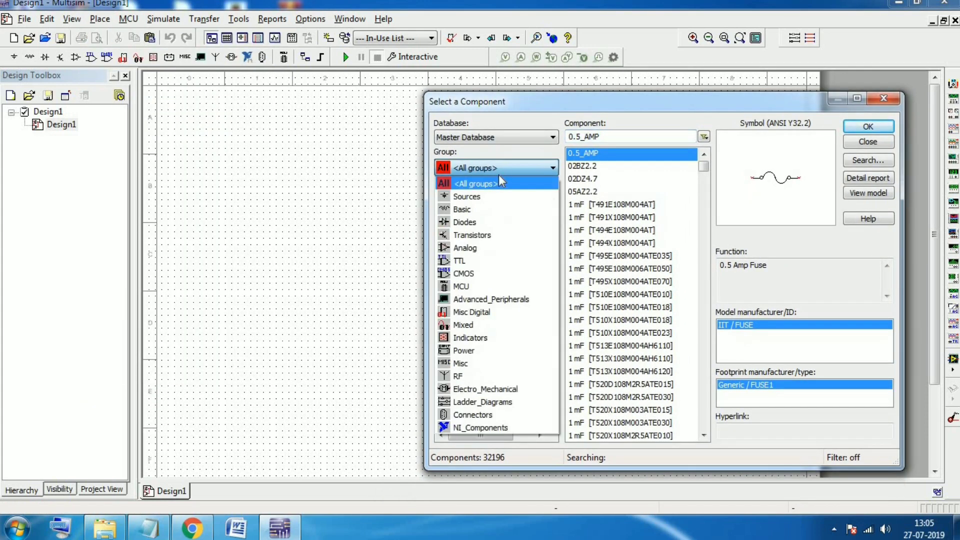
click(493, 195)
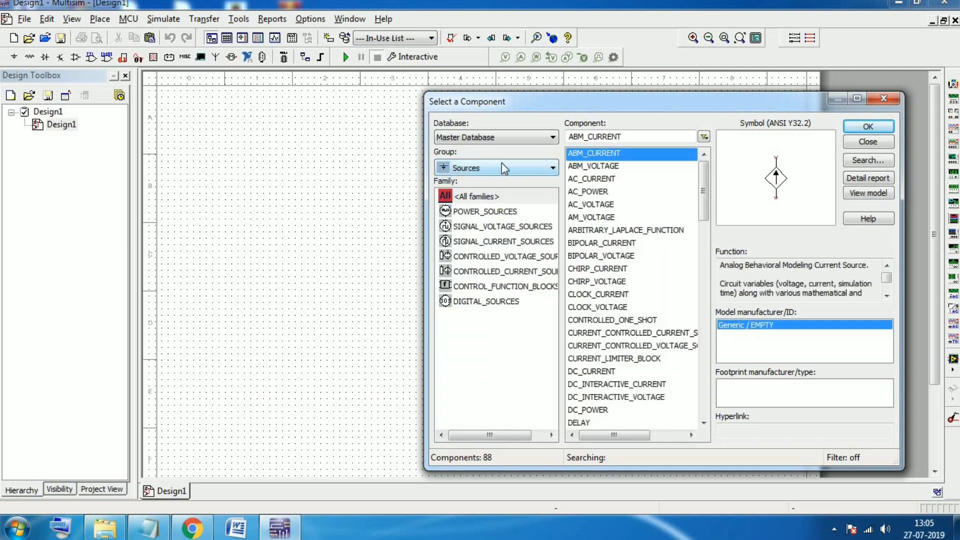
click(502, 170)
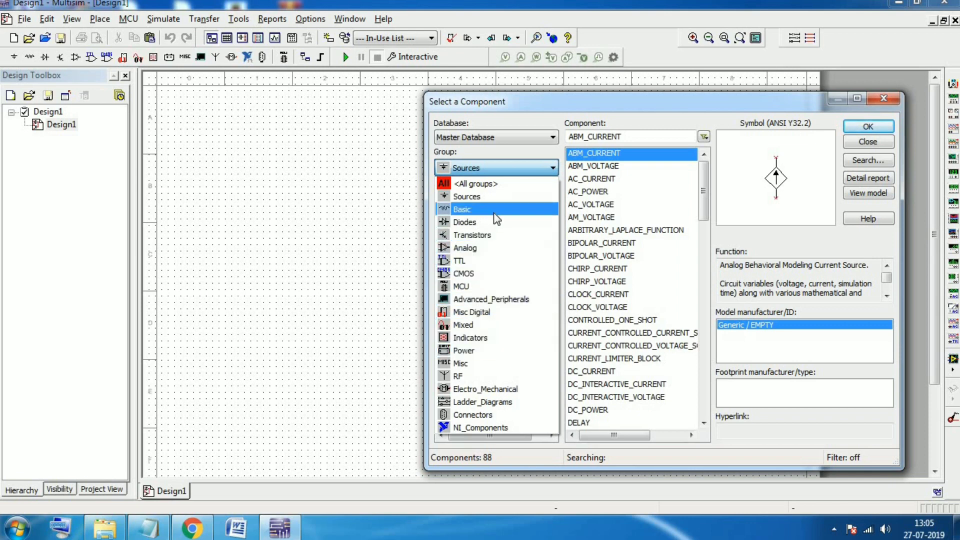
click(494, 198)
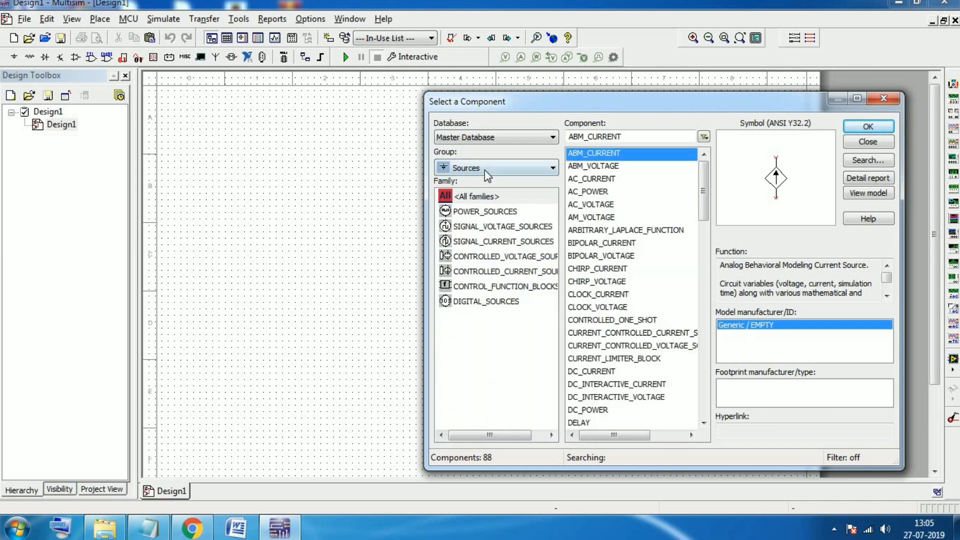
click(492, 214)
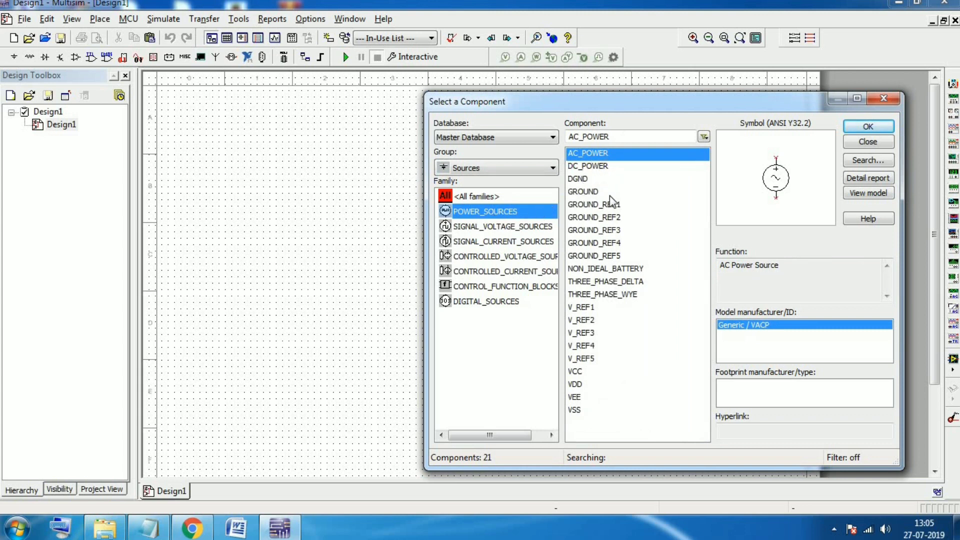
Place a 12V DC_POWER source, V1, on the left side of the schematic
click(611, 168)
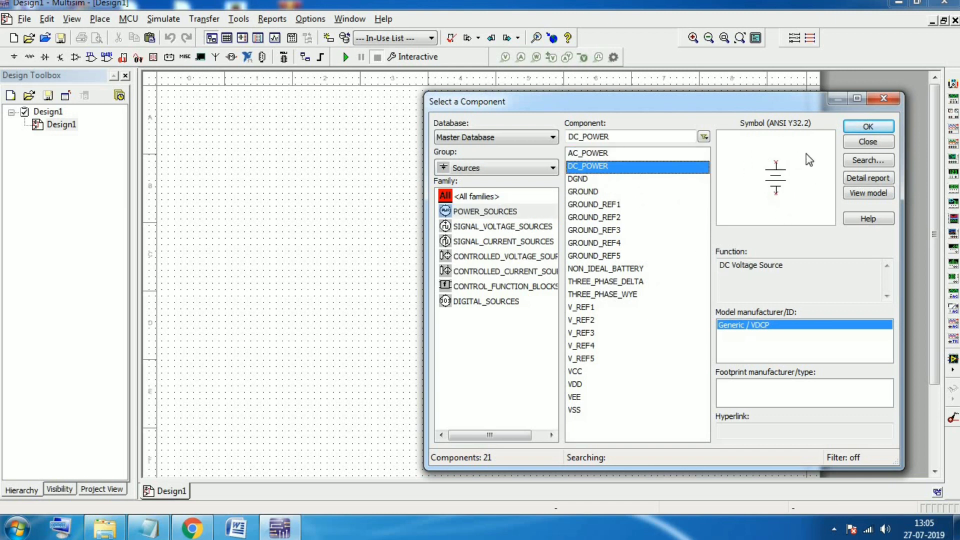
click(868, 126)
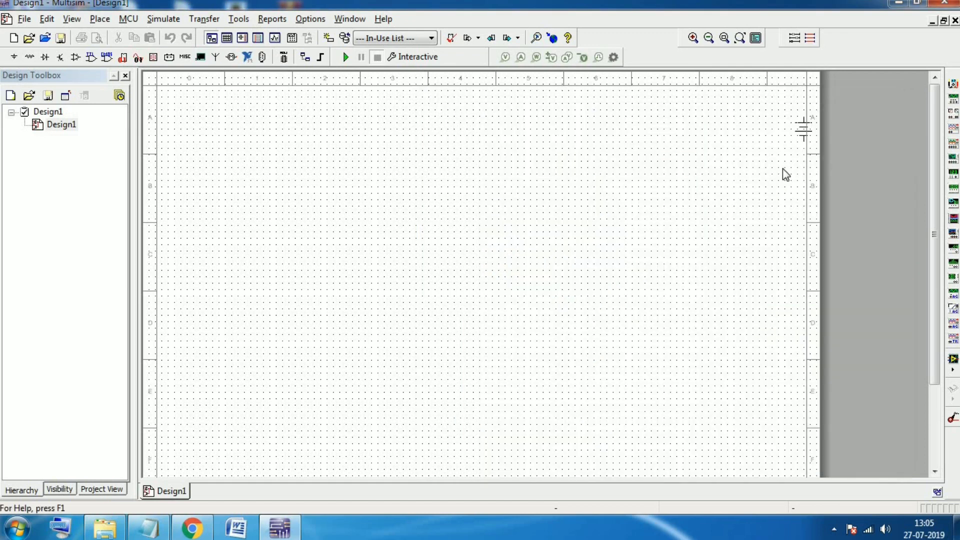
click(296, 271)
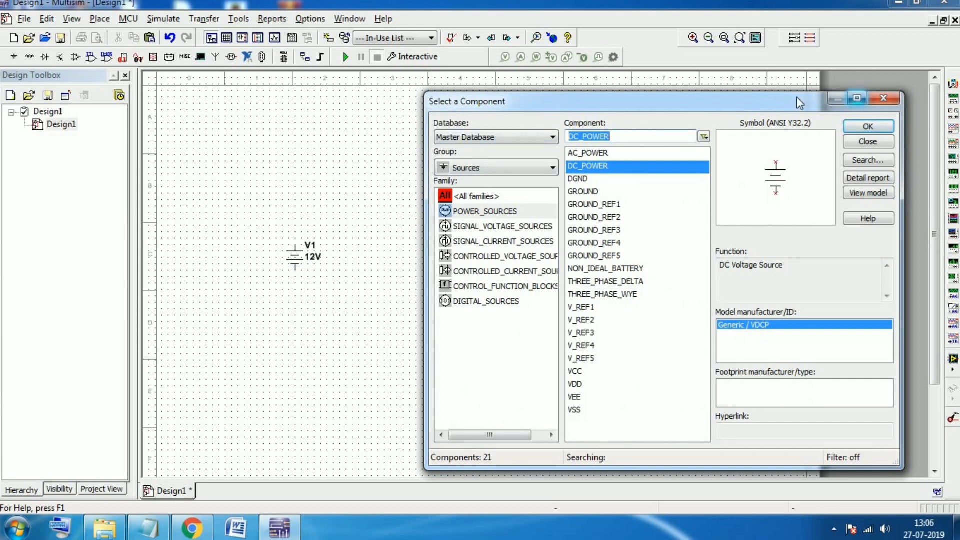
click(874, 102)
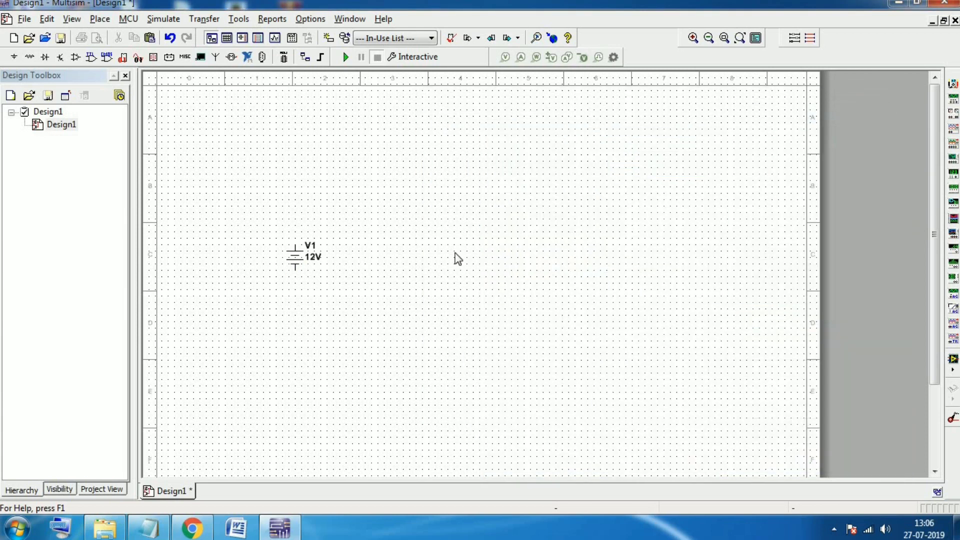
Set V1's voltage to 9 V in its properties
double_click(313, 258)
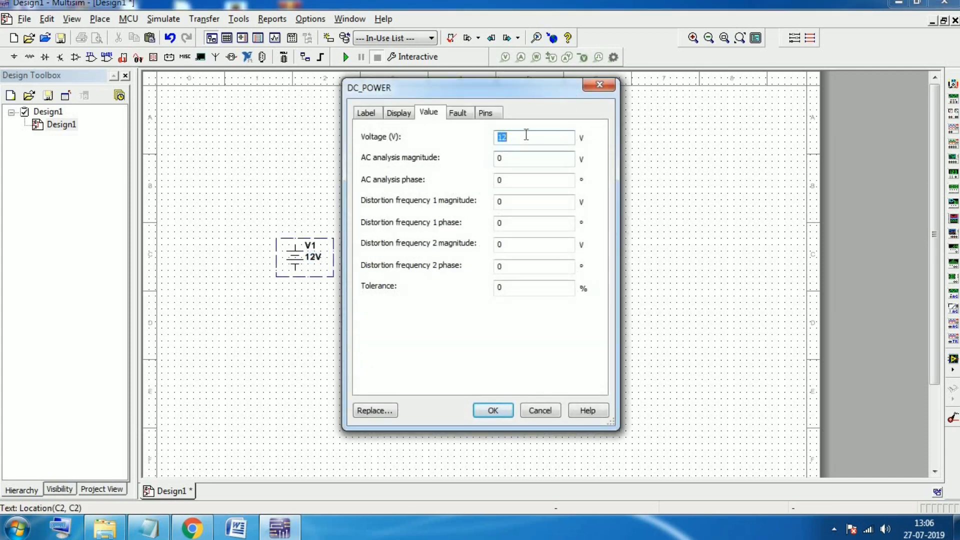
click(529, 136)
click(502, 410)
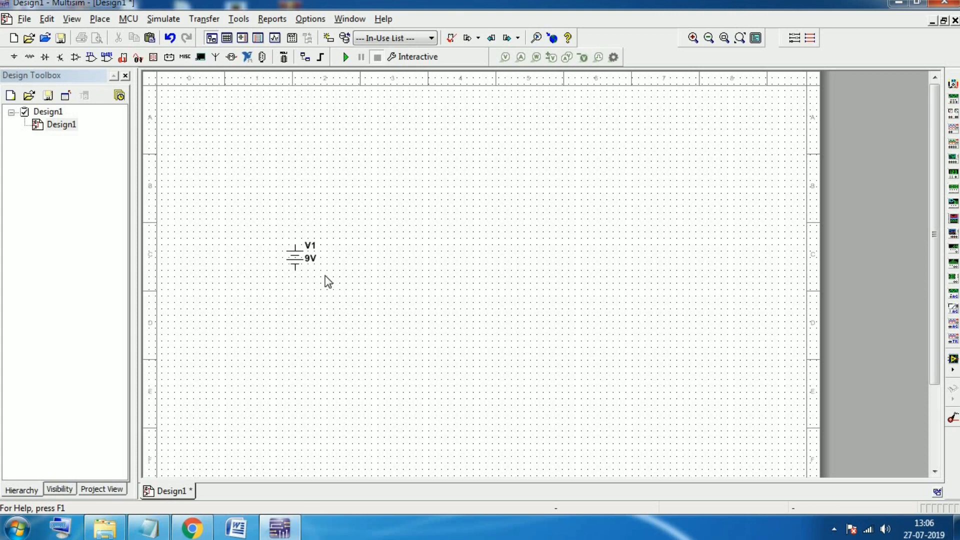
Show the RESISTOR family of the Basic group in the component browser
click(100, 19)
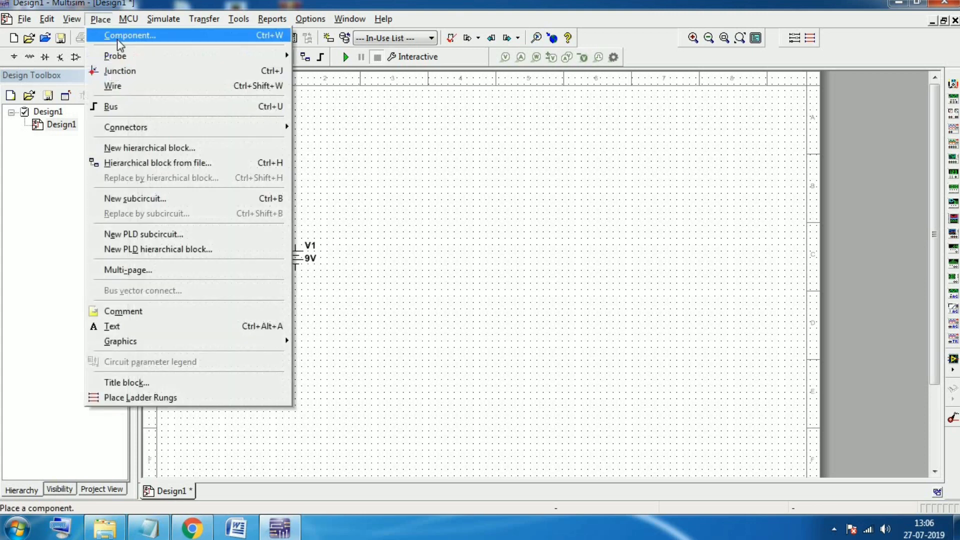
click(123, 36)
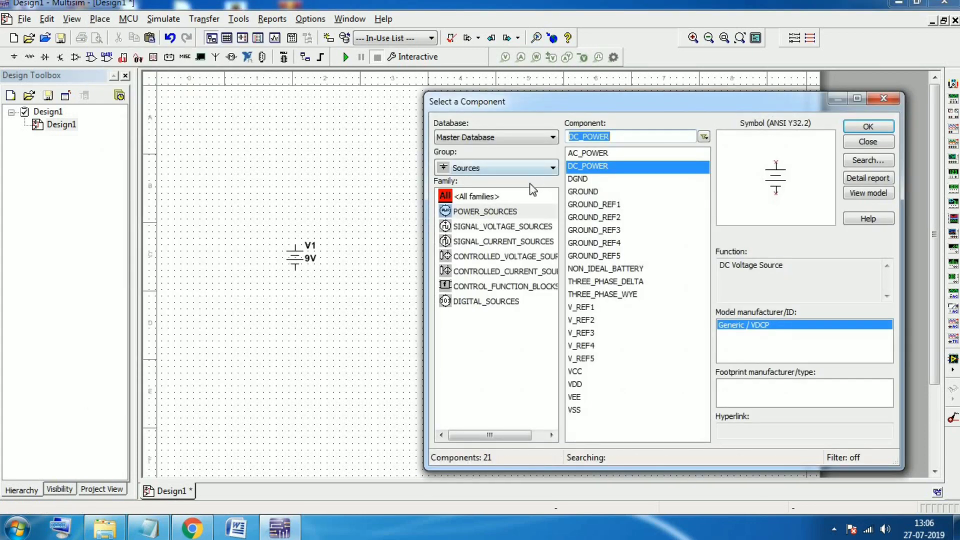
click(533, 165)
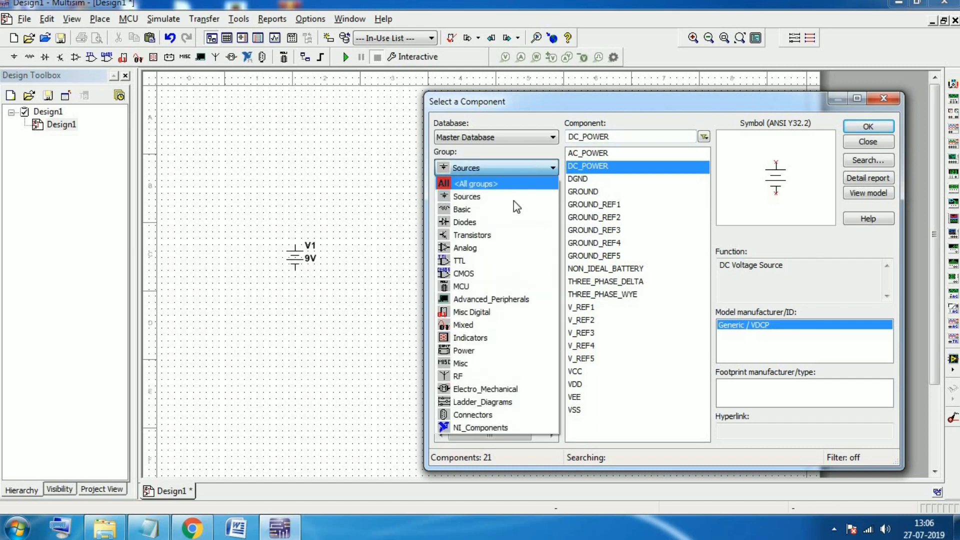
click(488, 209)
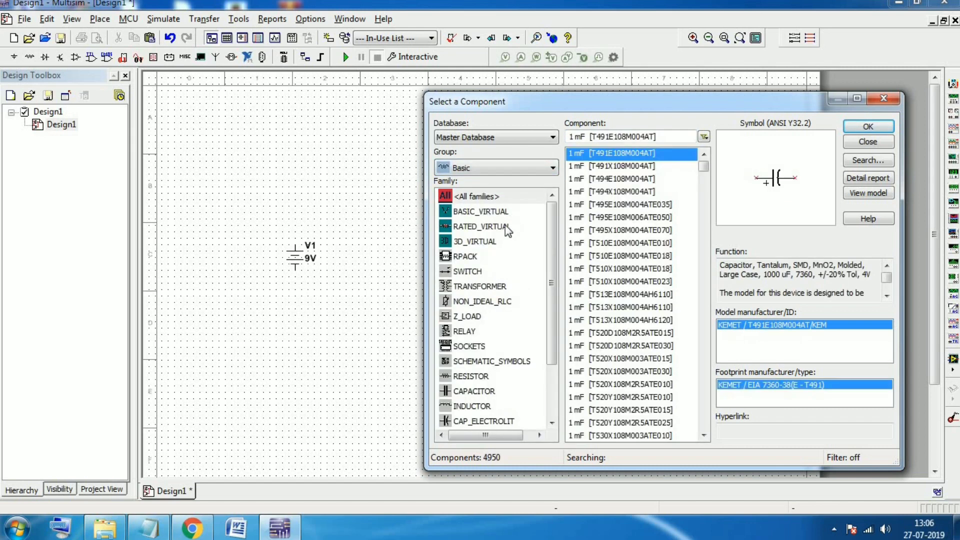
scroll(527, 246, down, 1)
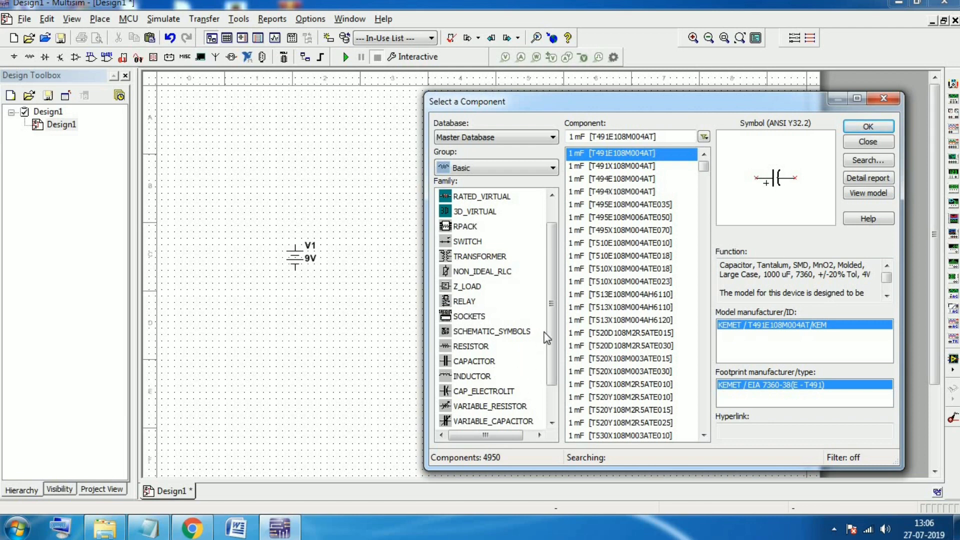
click(487, 347)
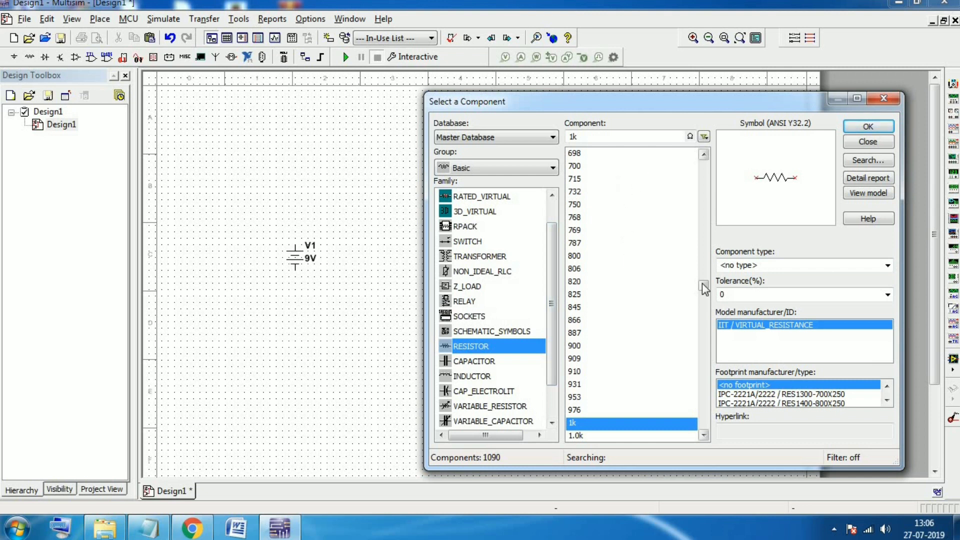
Filter the resistor values to 5 and select the 5 Ω resistor for placing
drag(704, 285, 704, 272)
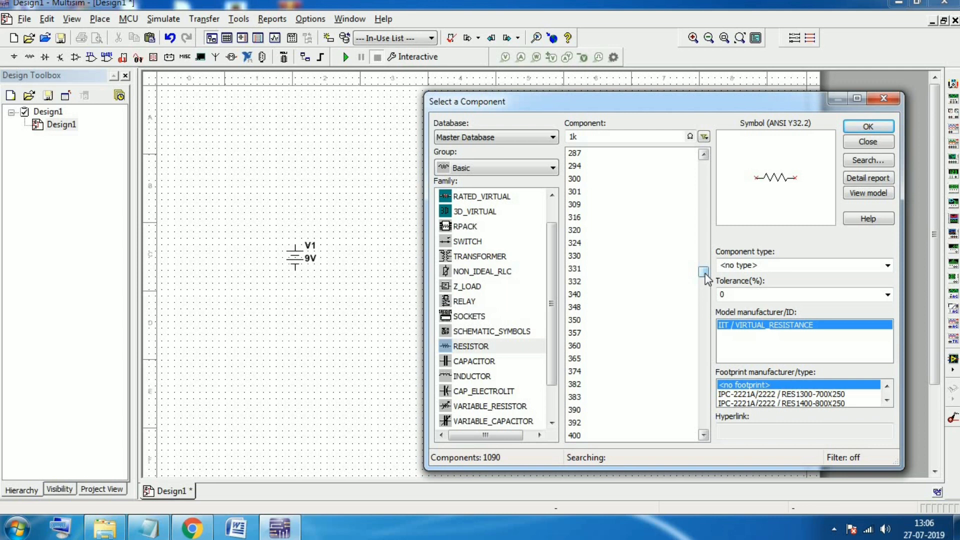
drag(704, 274, 704, 245)
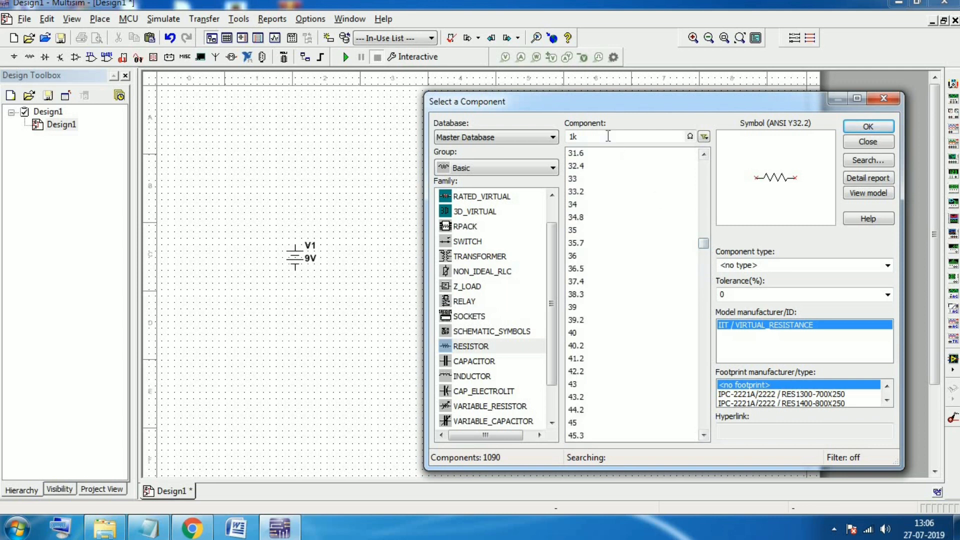
key(BackSpace)
key(BackSpace)
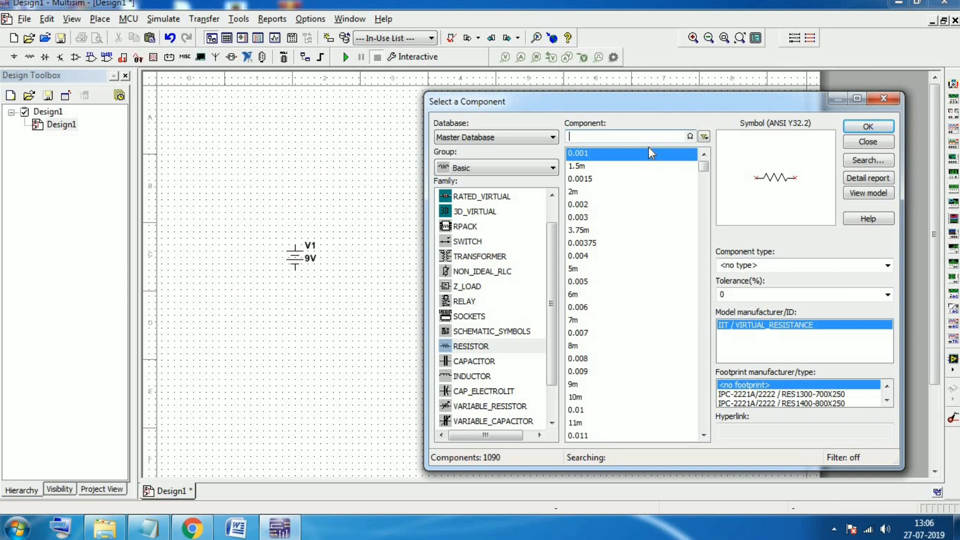
text(5)
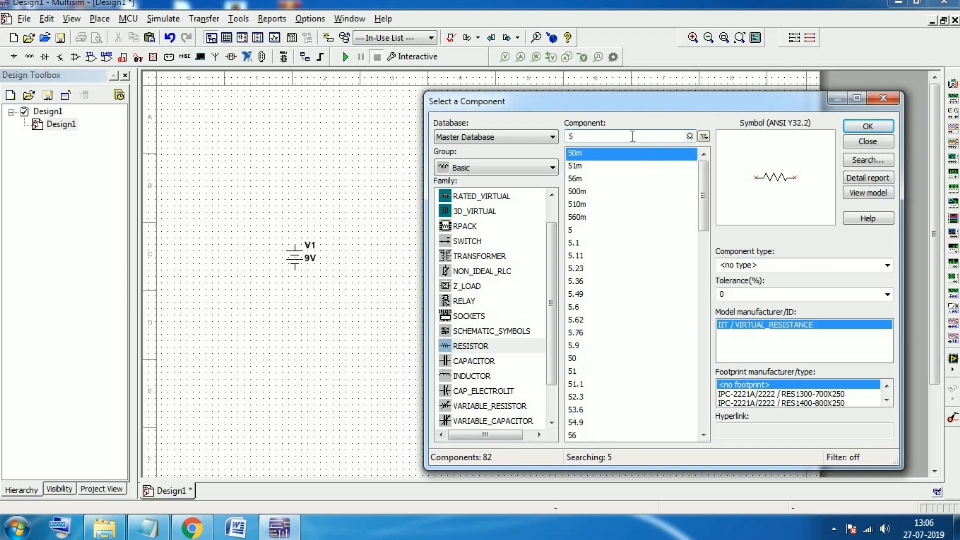
click(601, 231)
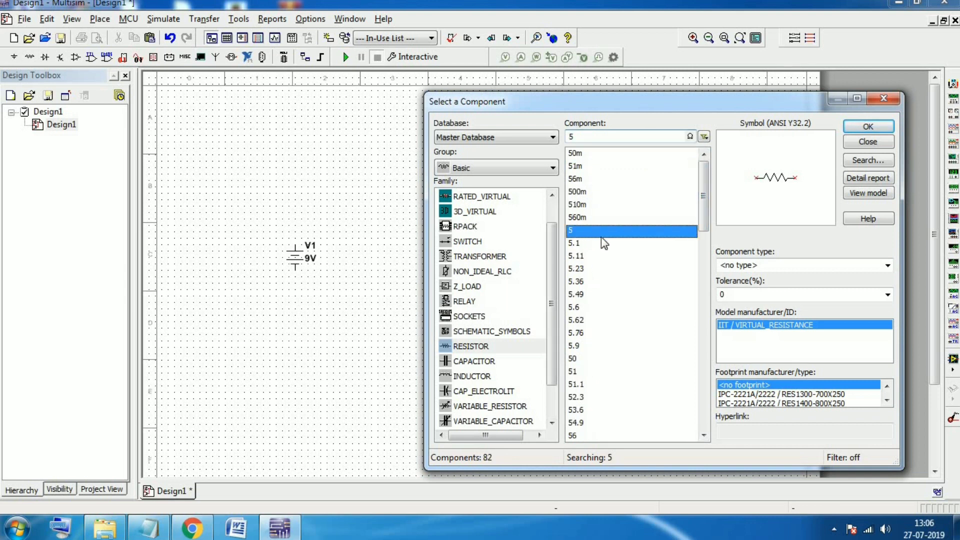
click(862, 127)
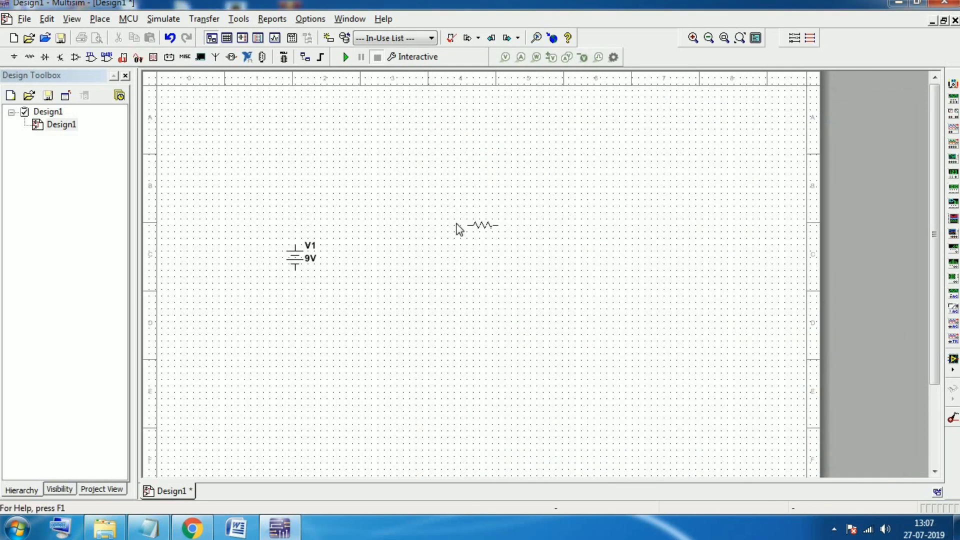
Place the 5 Ω resistor as R1 above V1
click(384, 197)
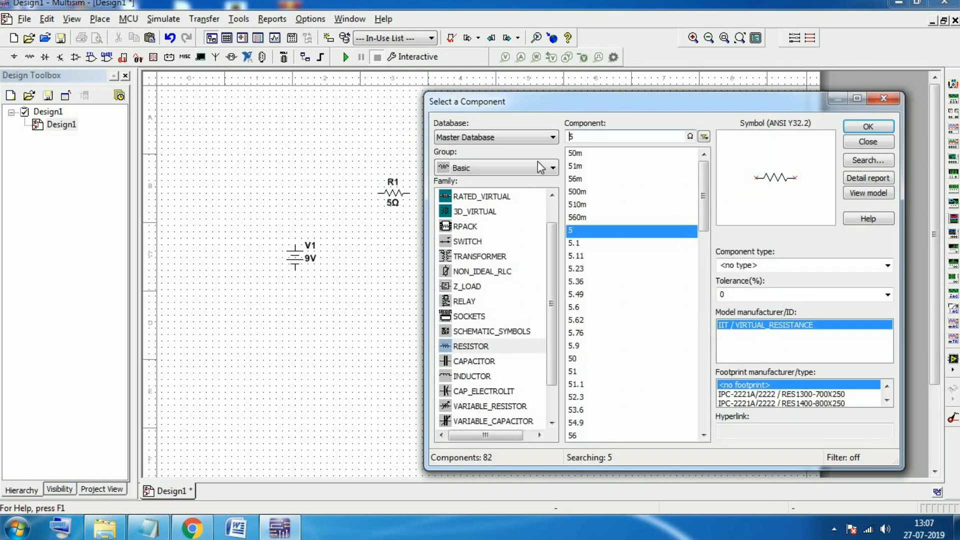
drag(569, 108, 672, 199)
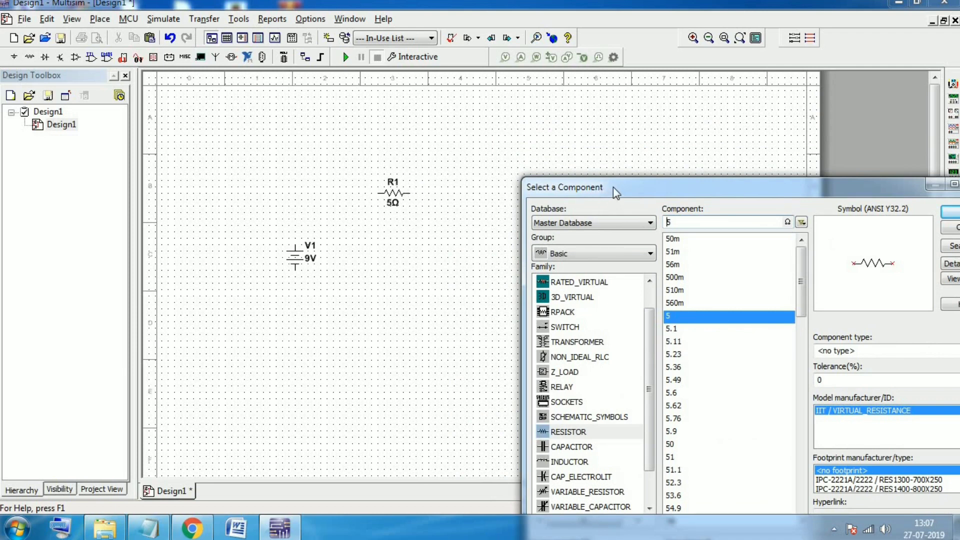
drag(613, 187, 592, 124)
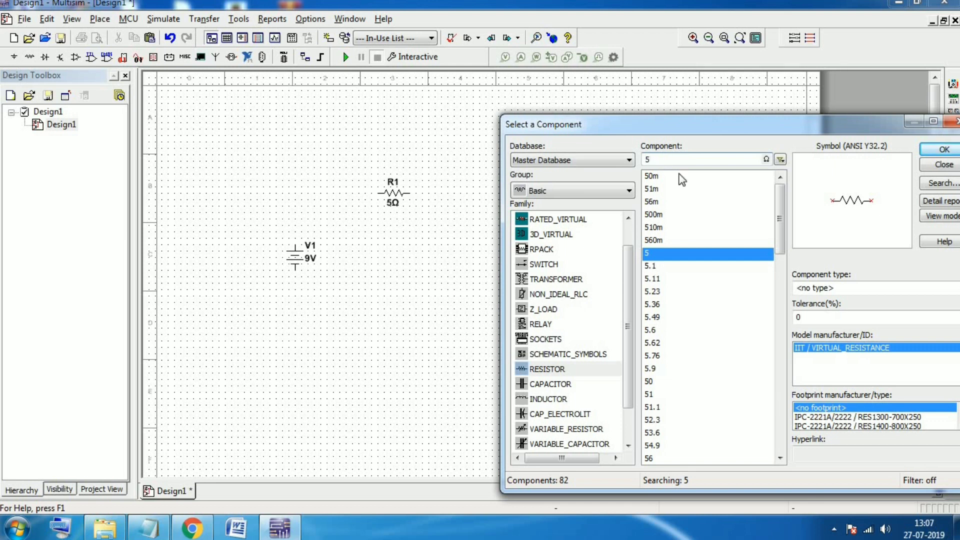
Pick a 15 Ω resistor and place it as R2 to the right of R1
key(BackSpace)
text(15)
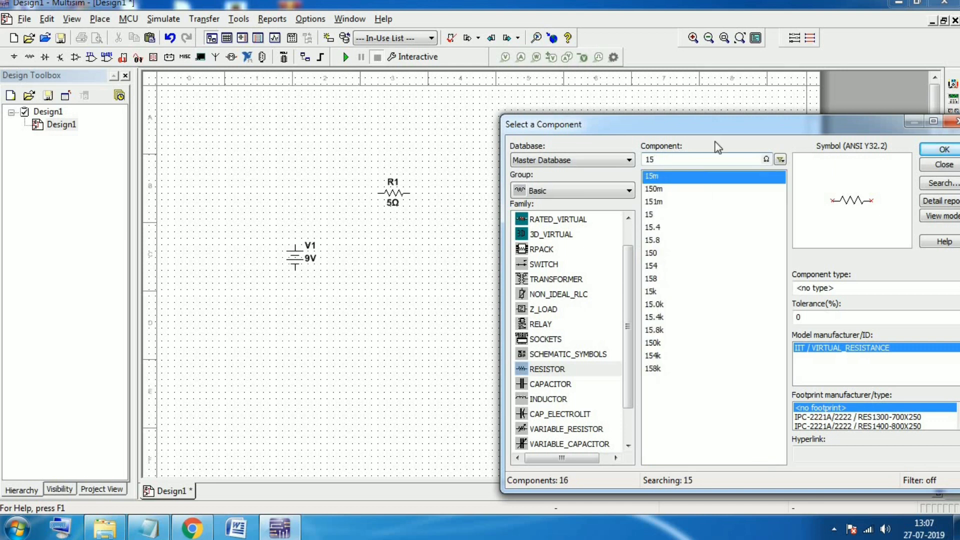
click(944, 149)
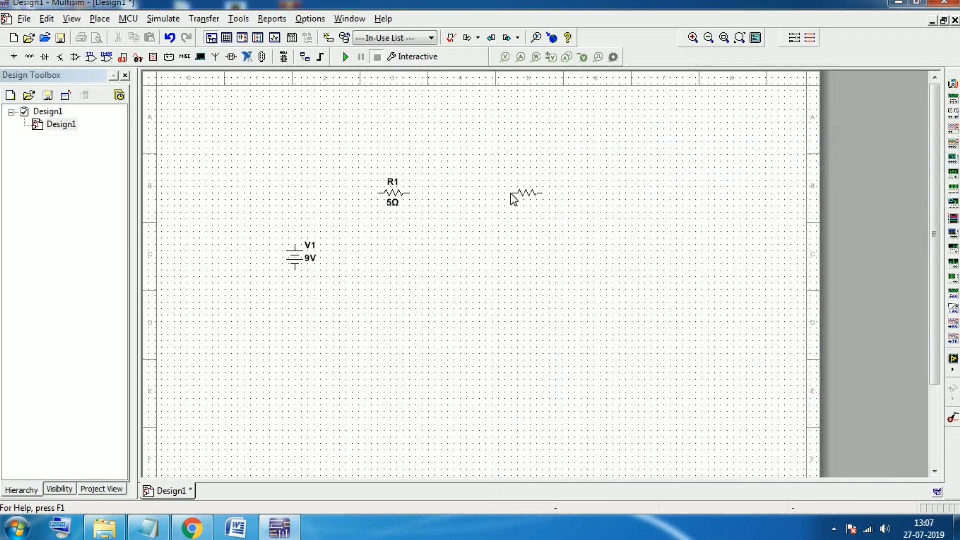
click(534, 187)
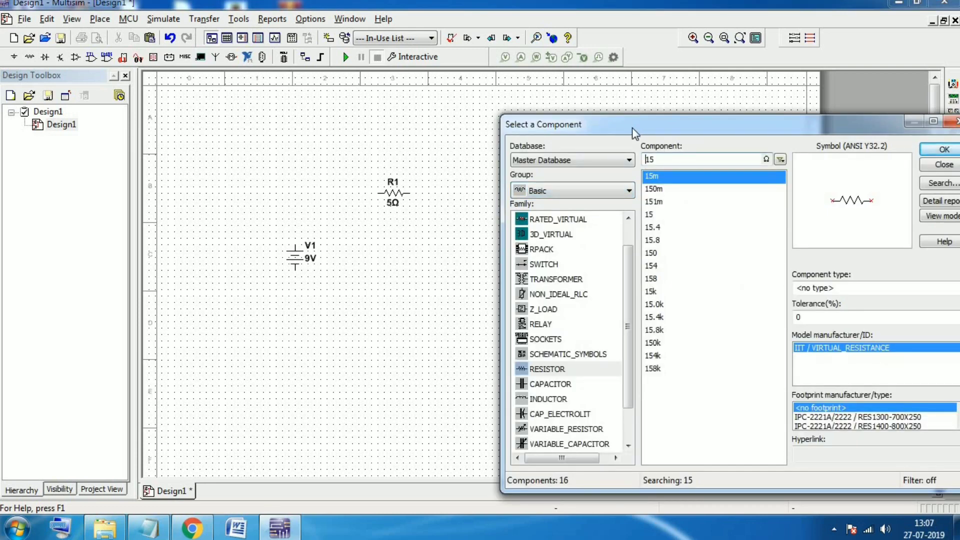
drag(632, 128, 550, 291)
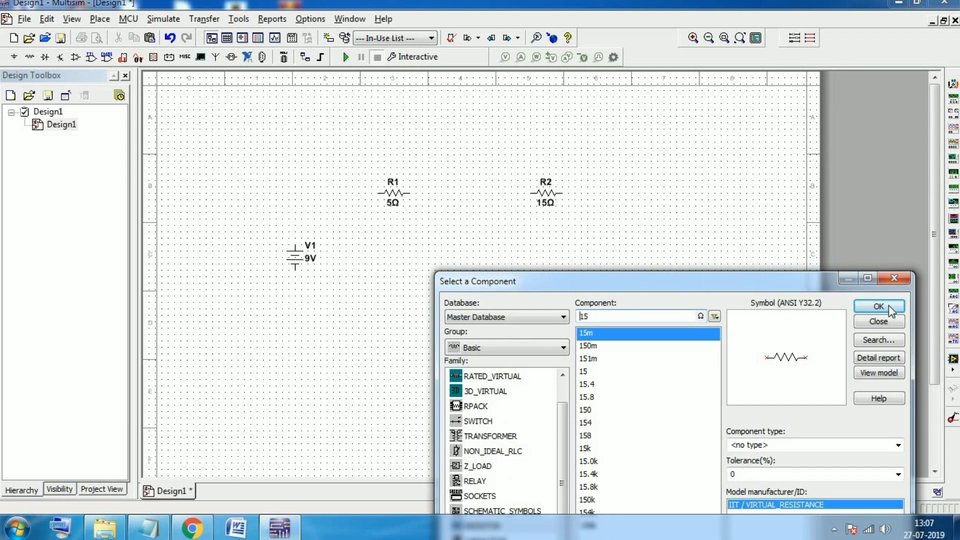
click(878, 322)
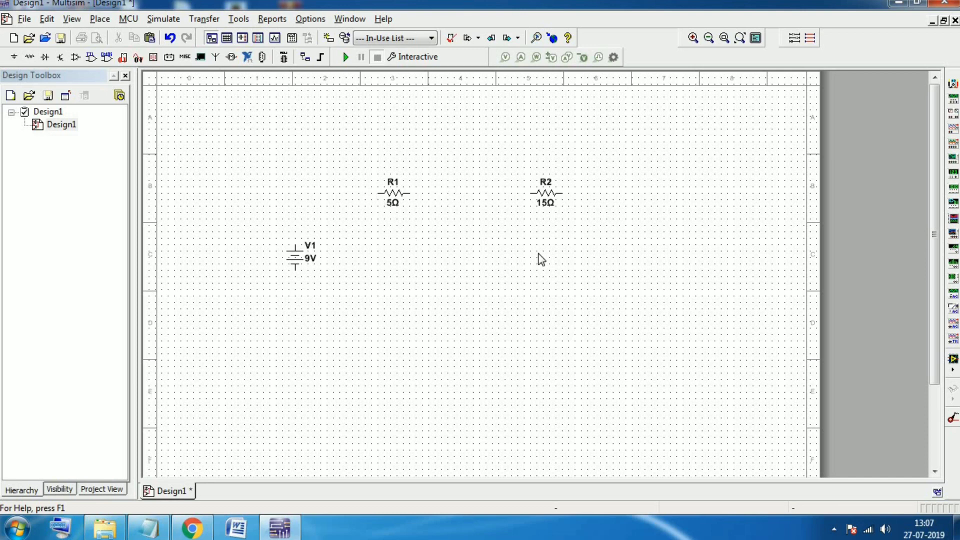
Wire V1's top terminal to R1's left terminal
click(100, 18)
mouse_move(100, 19)
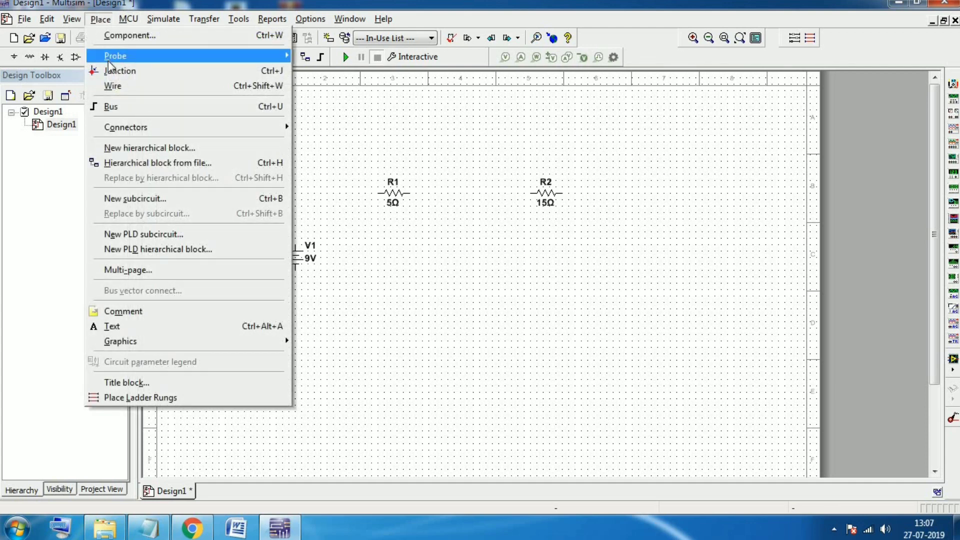
click(114, 86)
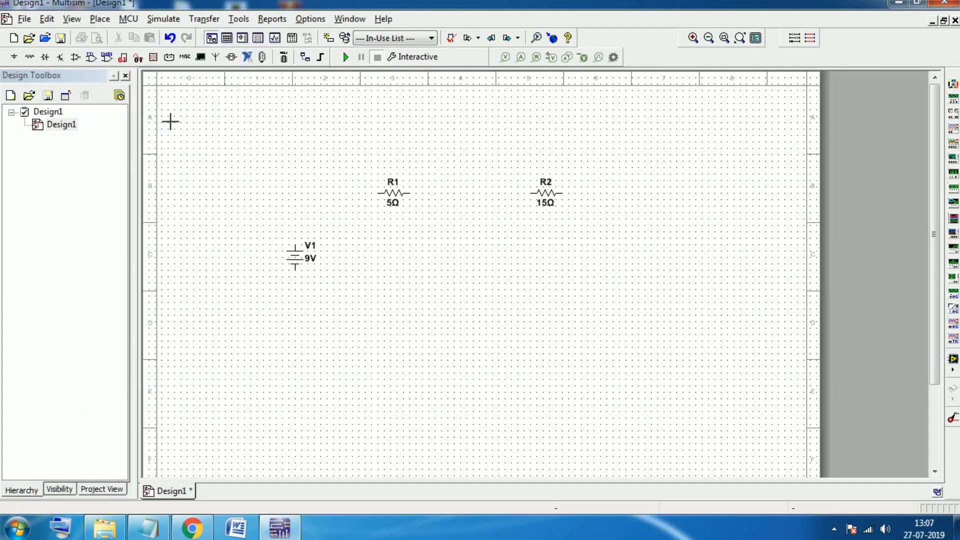
click(295, 245)
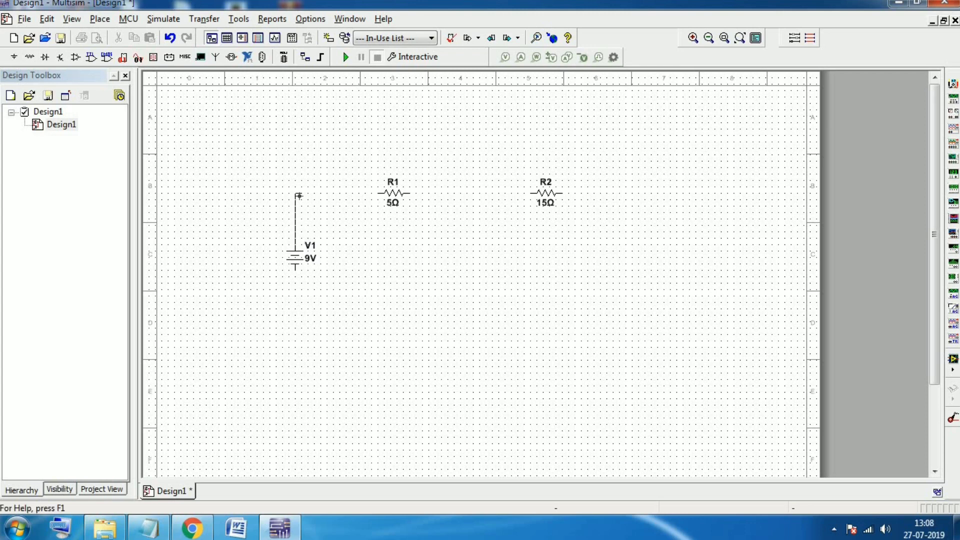
click(378, 193)
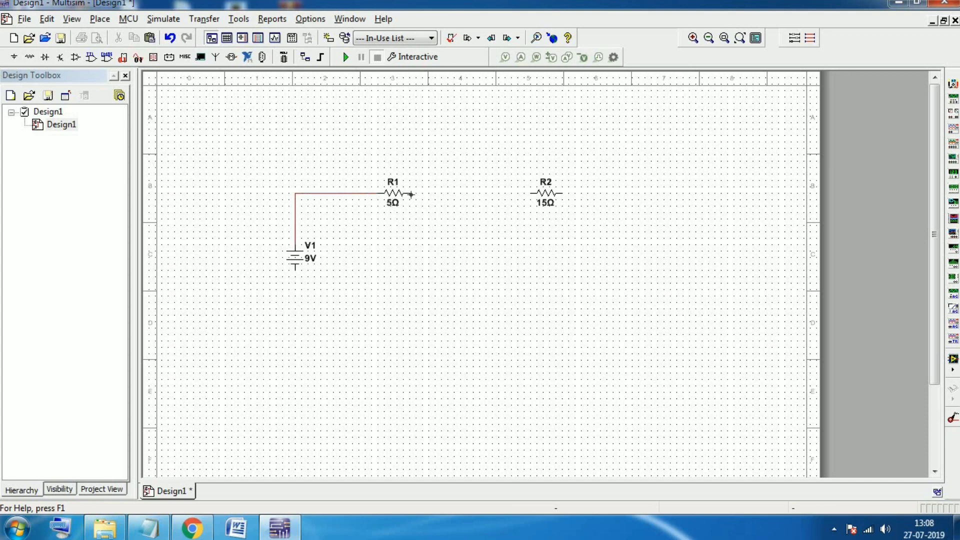
Wire R1 to R2, then route R2's right end back to V1's bottom terminal
click(410, 194)
click(532, 193)
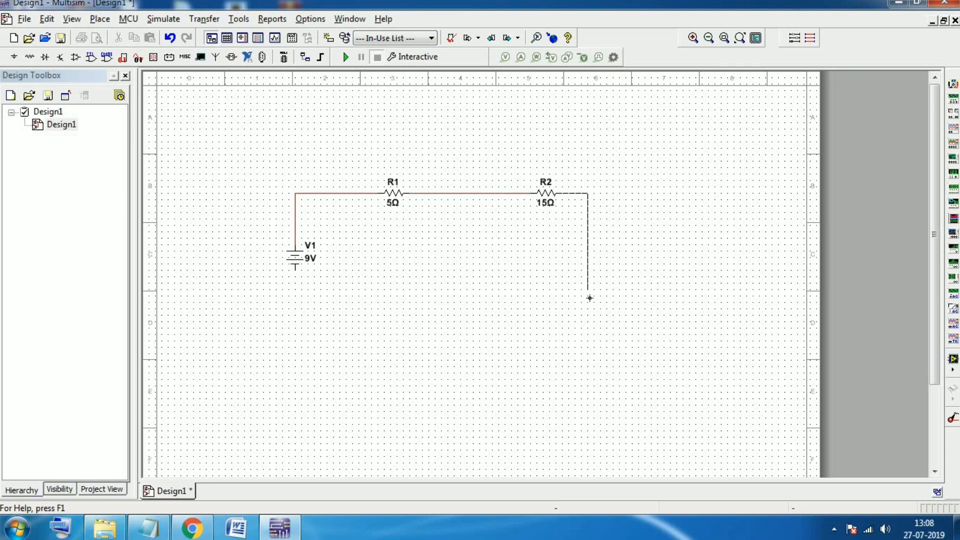
click(587, 315)
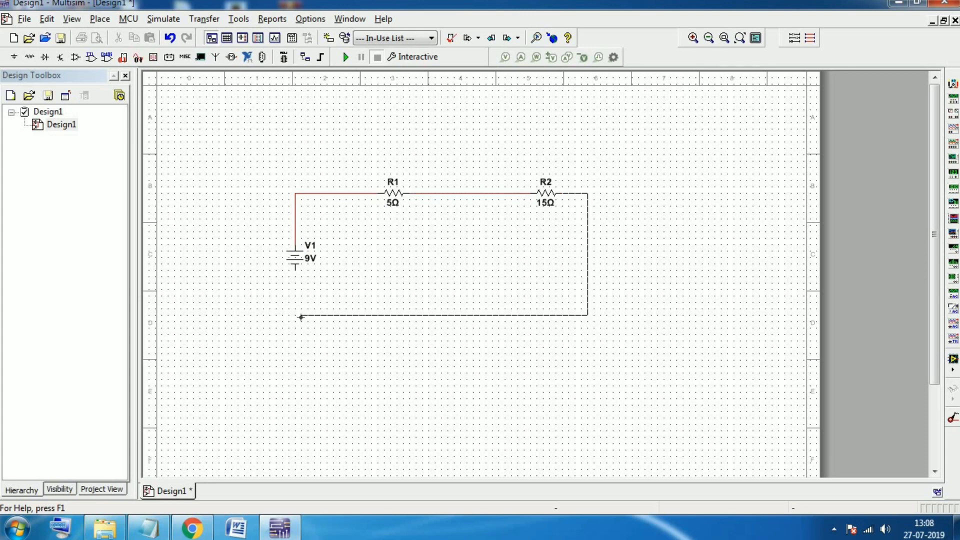
click(296, 271)
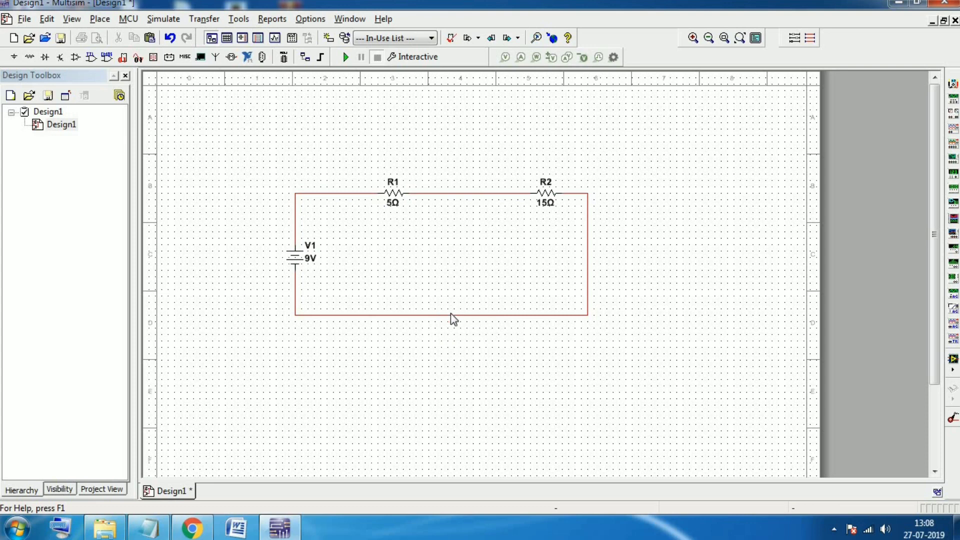
click(100, 19)
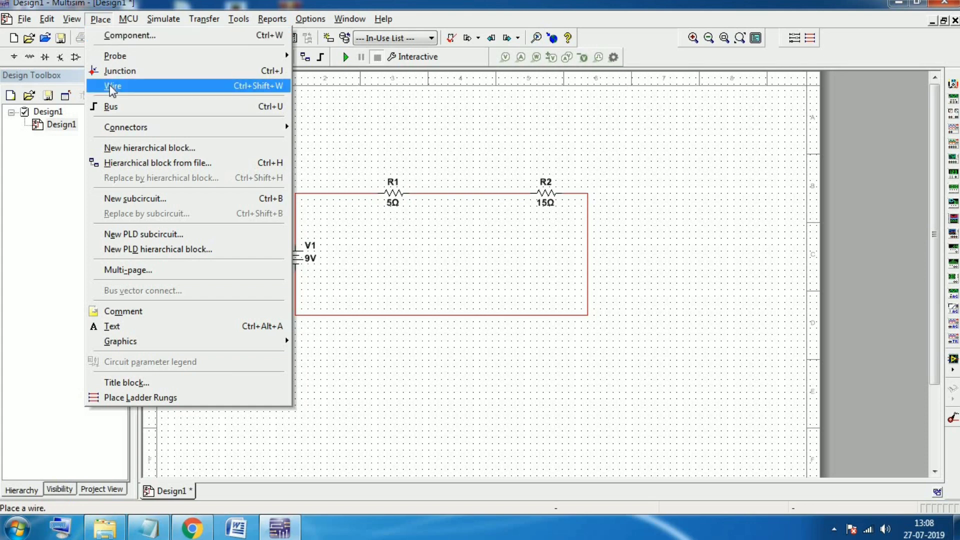
Place a GROUND from the Sources group below the loop and wire it to the bottom wire
click(146, 38)
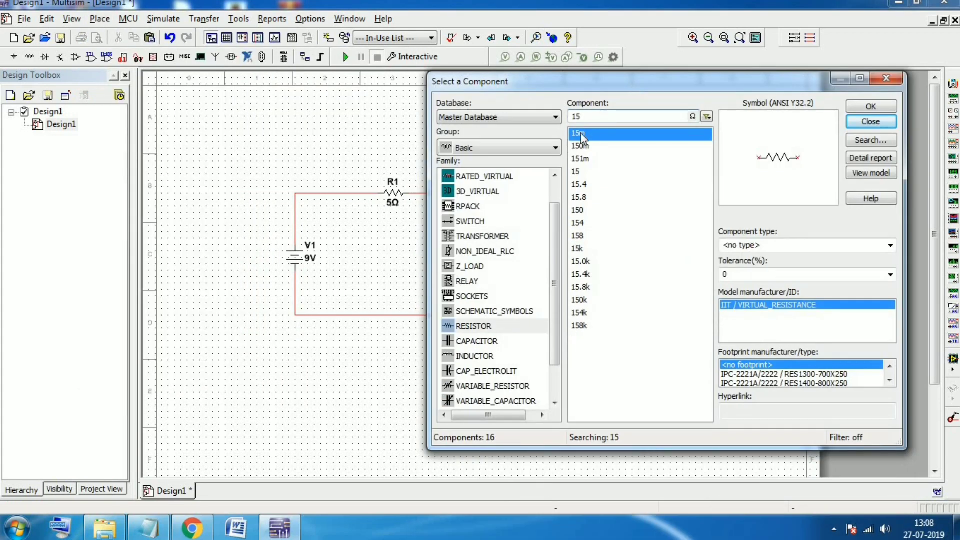
click(518, 148)
click(510, 178)
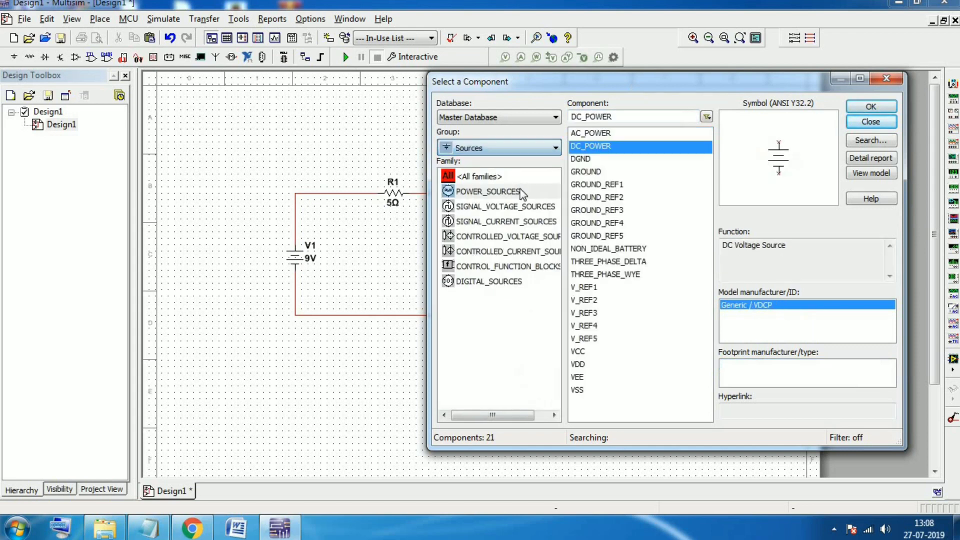
click(593, 172)
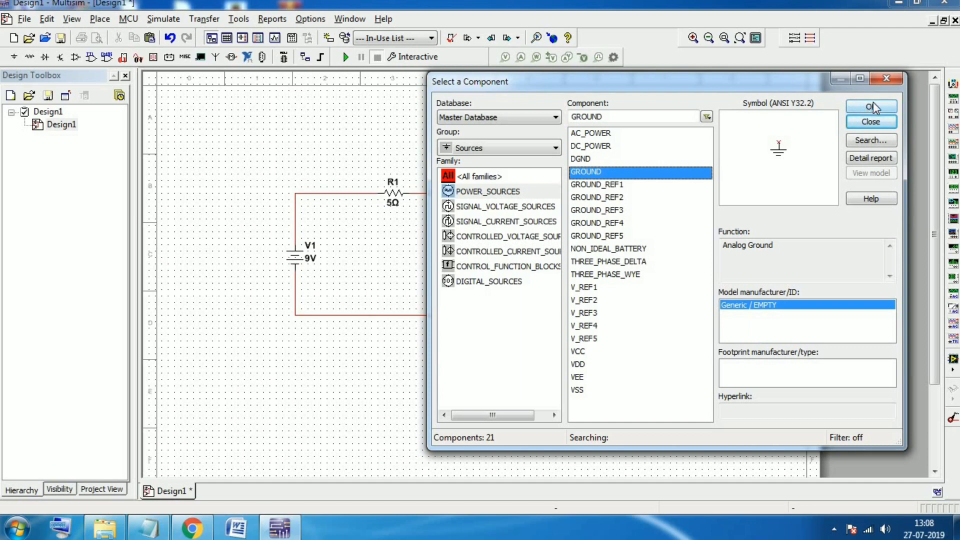
click(872, 122)
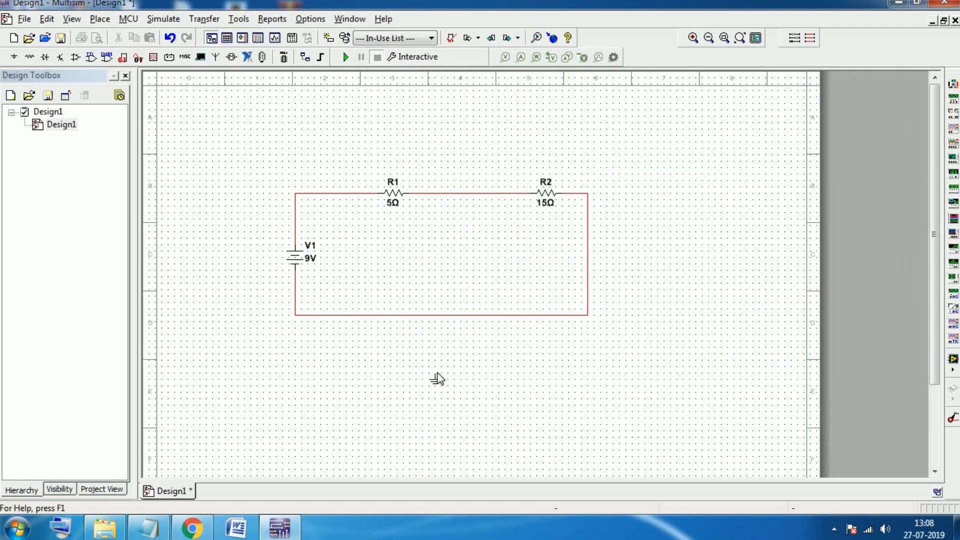
key(ctrl+w)
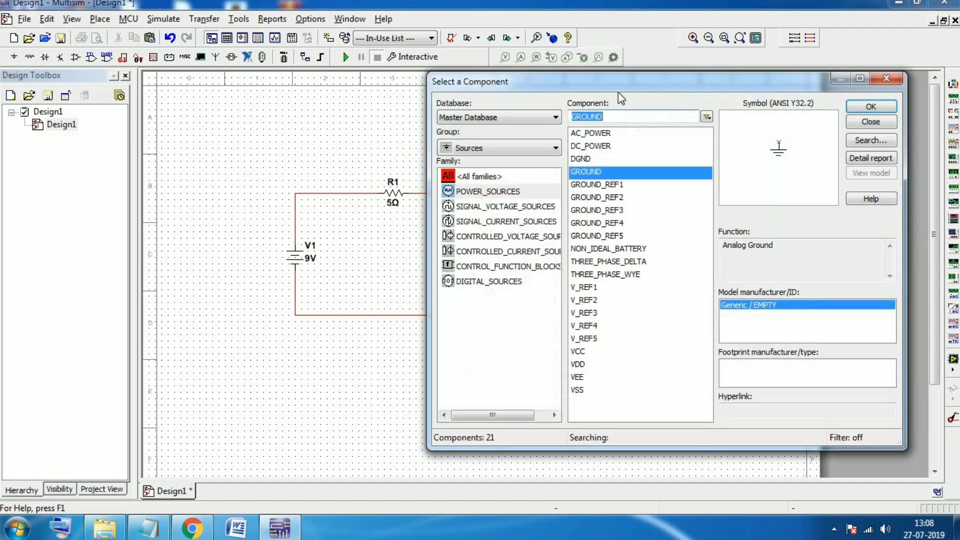
click(863, 124)
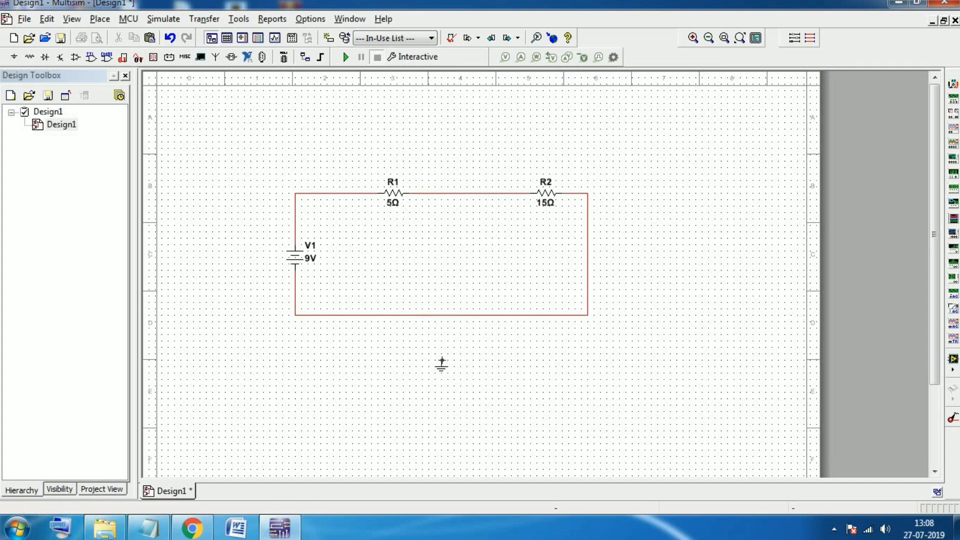
click(442, 318)
Place a VOLTMETER from the Indicators group as U1 to the right of the circuit
click(99, 19)
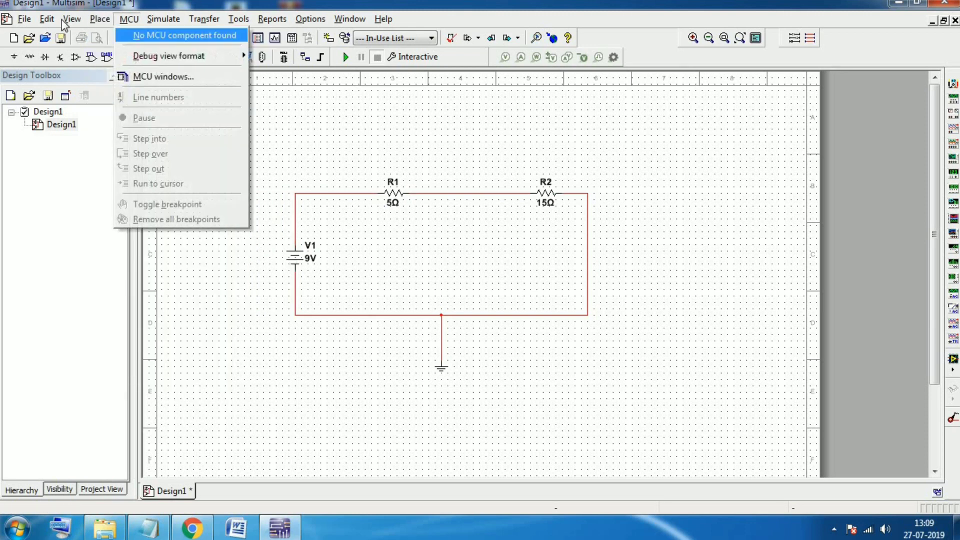
click(123, 35)
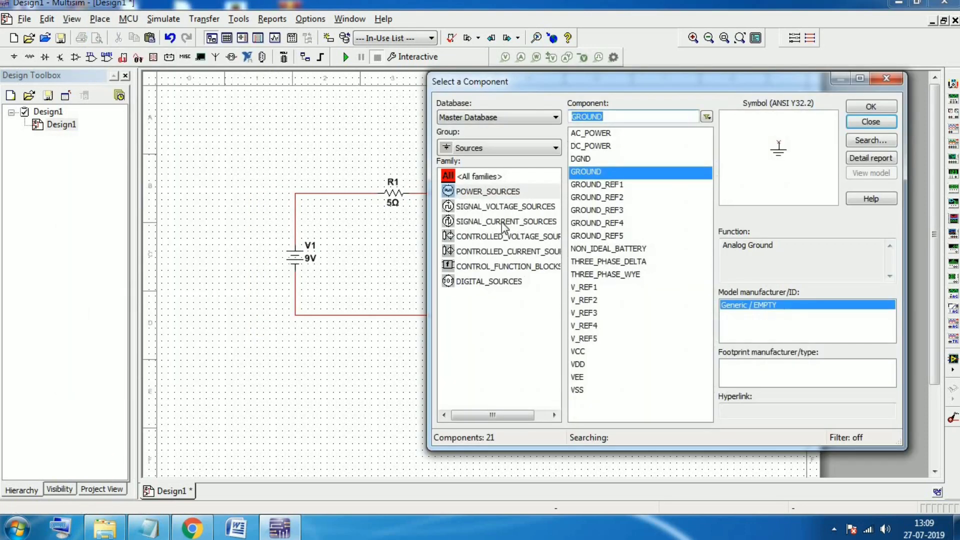
click(500, 150)
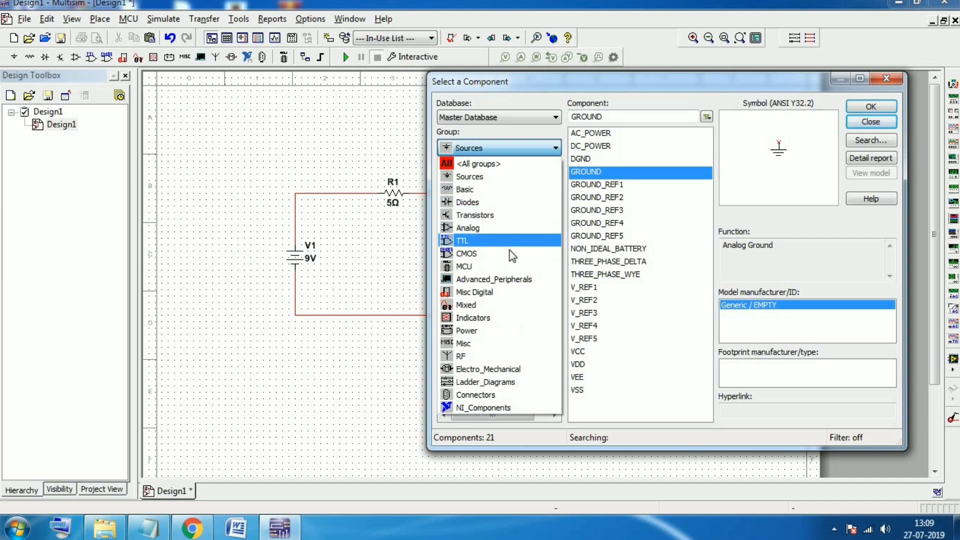
click(499, 319)
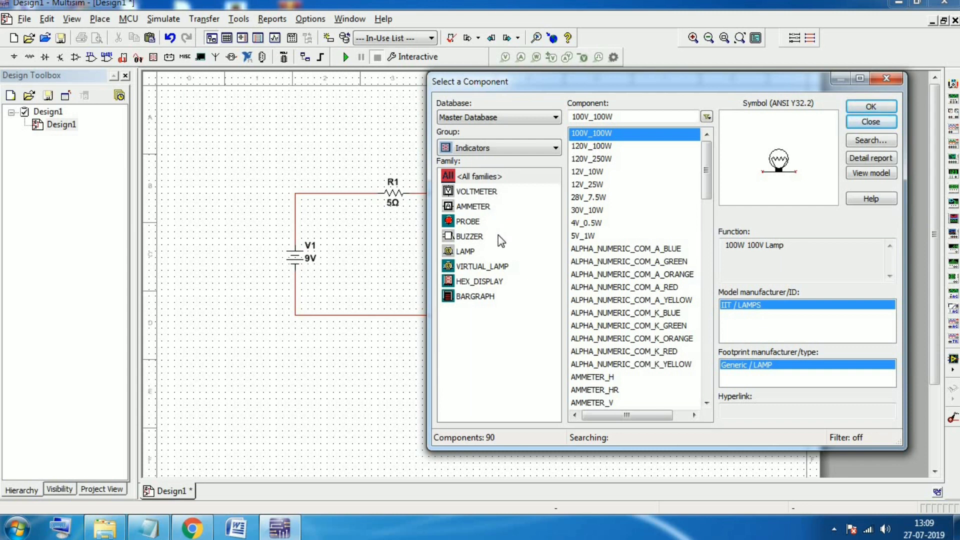
click(487, 193)
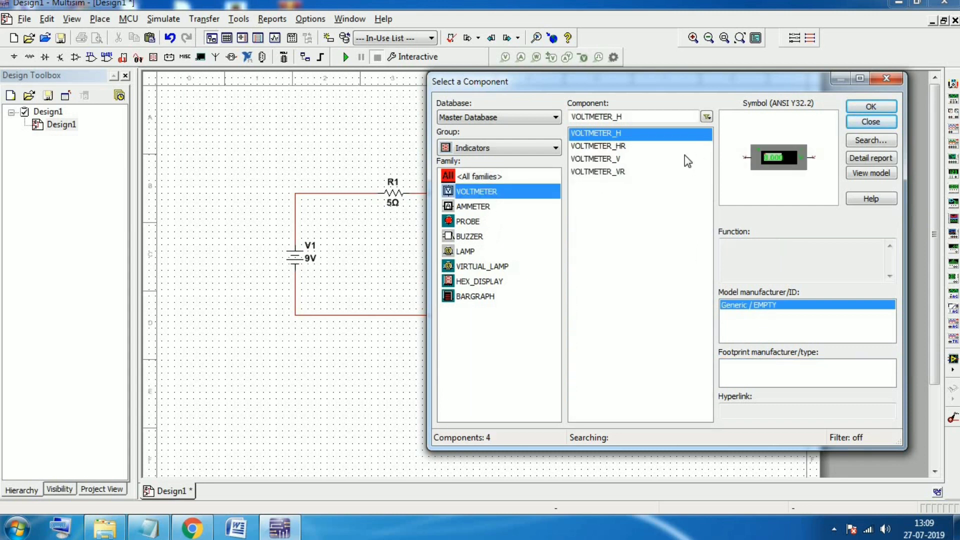
click(871, 106)
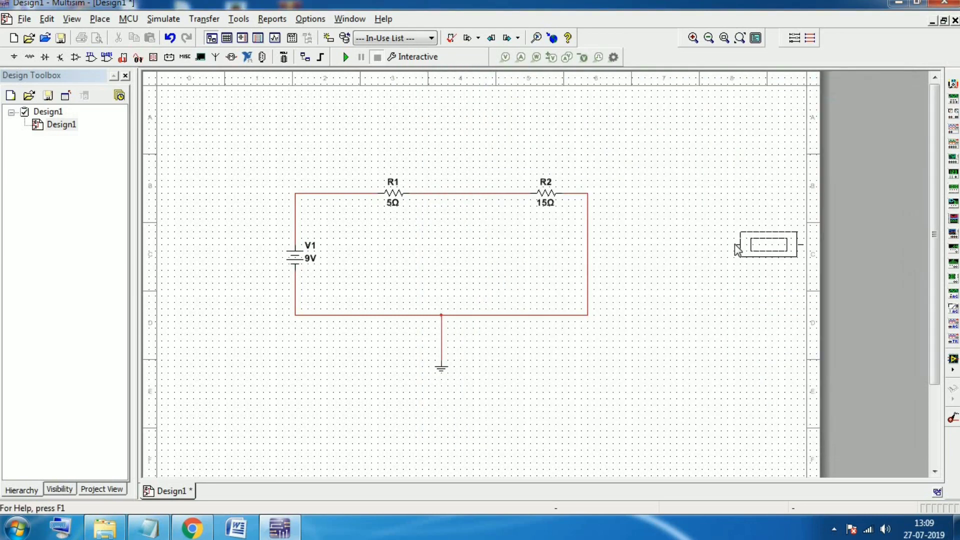
click(666, 229)
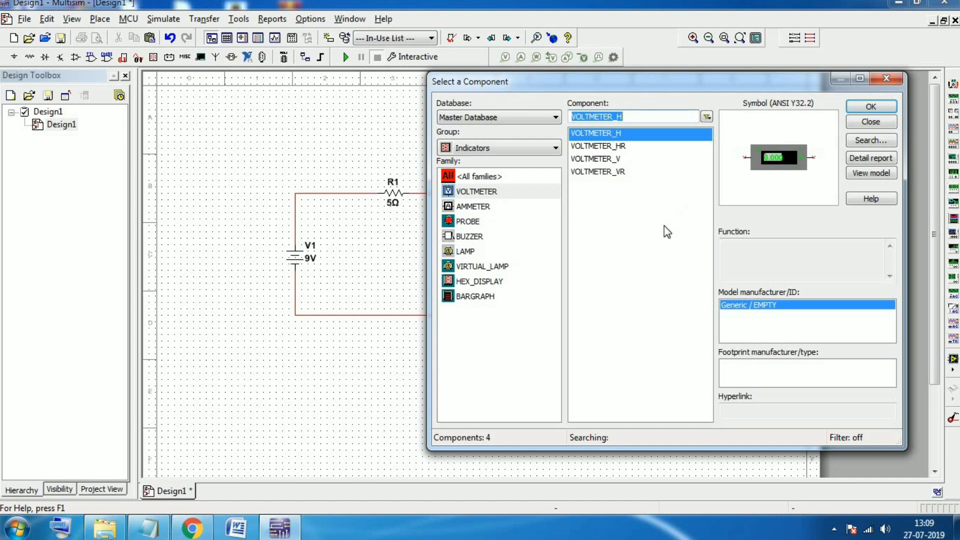
click(872, 123)
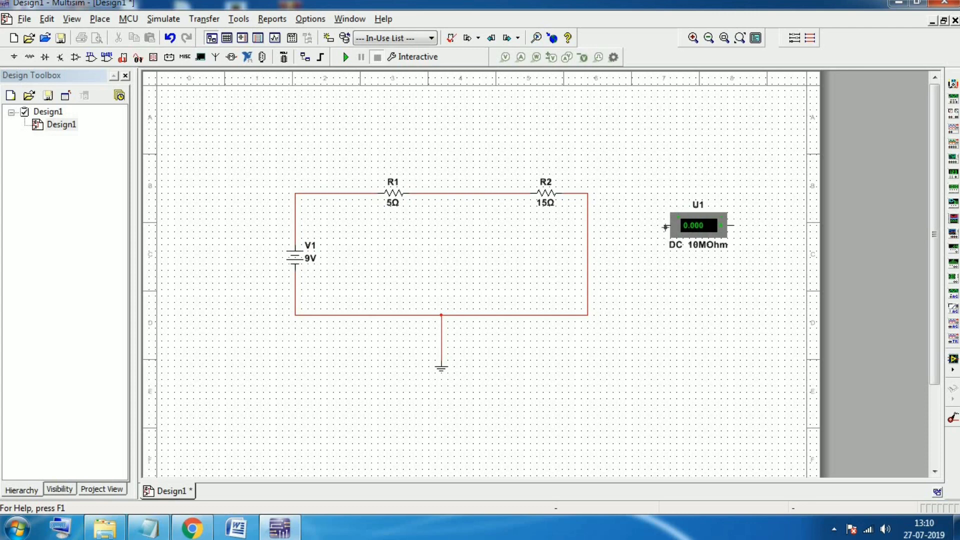
click(652, 221)
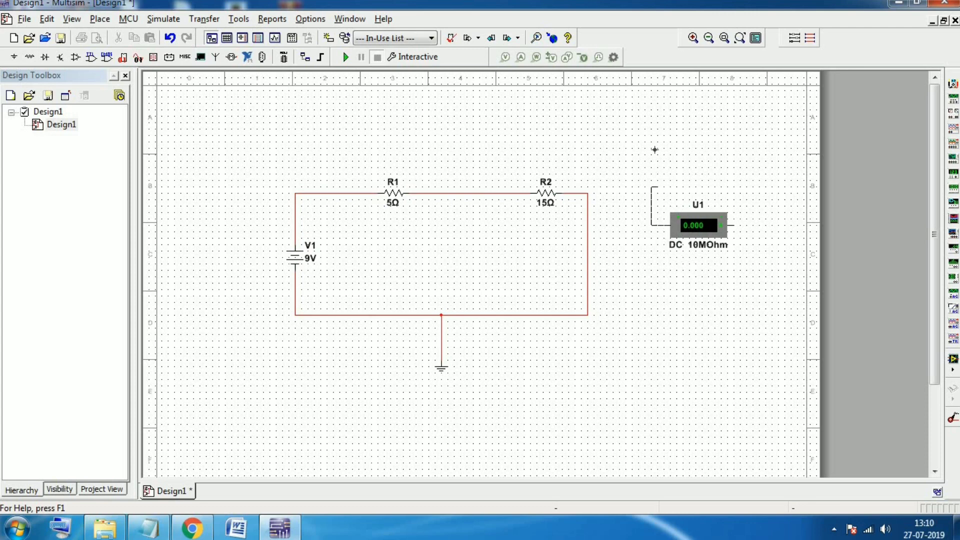
Connect U1's left lead to R2's left pin and its right lead to the wire right of R2
click(520, 150)
click(518, 193)
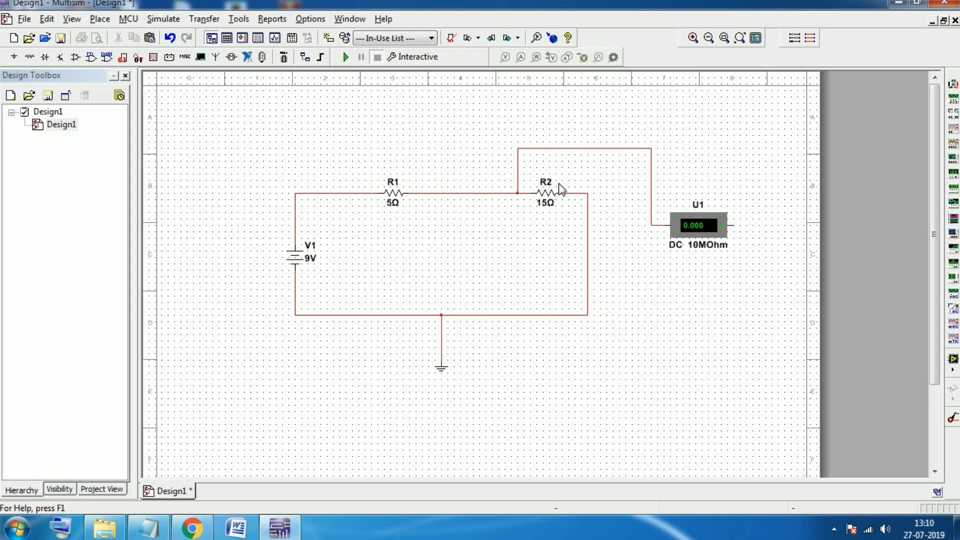
click(733, 225)
click(759, 270)
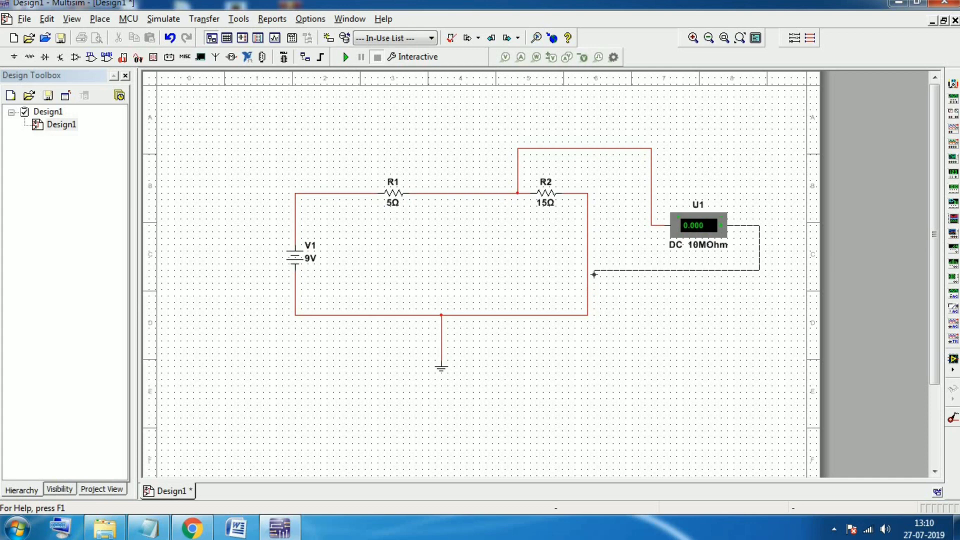
click(588, 271)
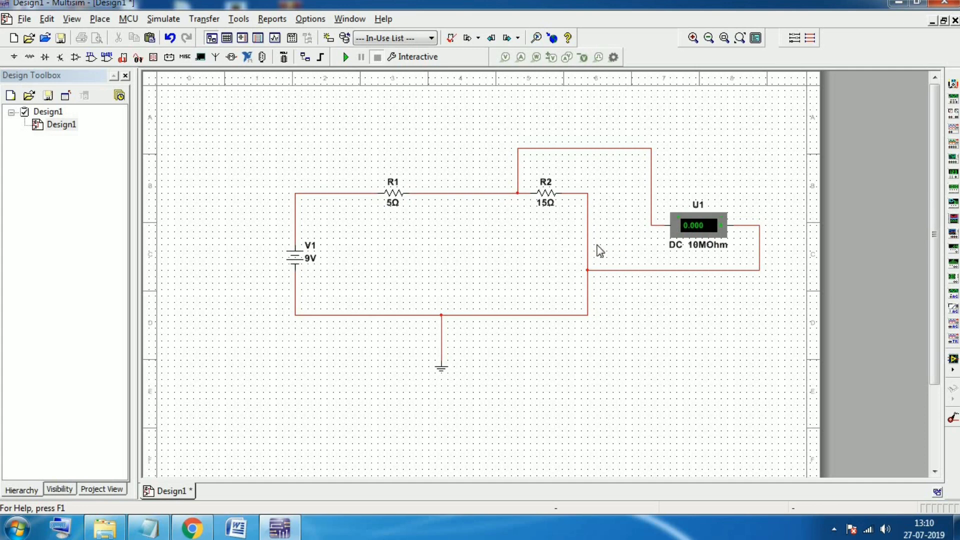
Run the simulation until U1 reads 6.75 across R2, then stop it
click(345, 58)
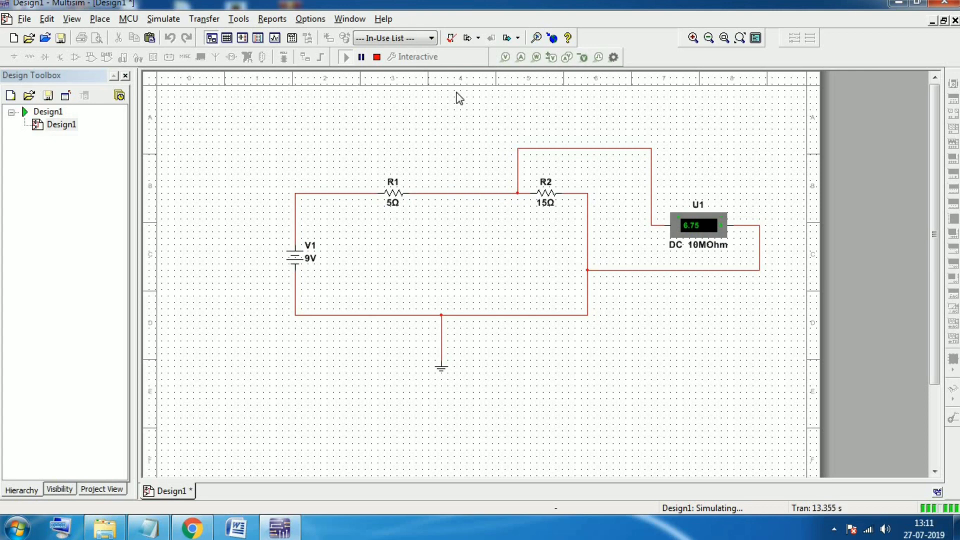
click(377, 57)
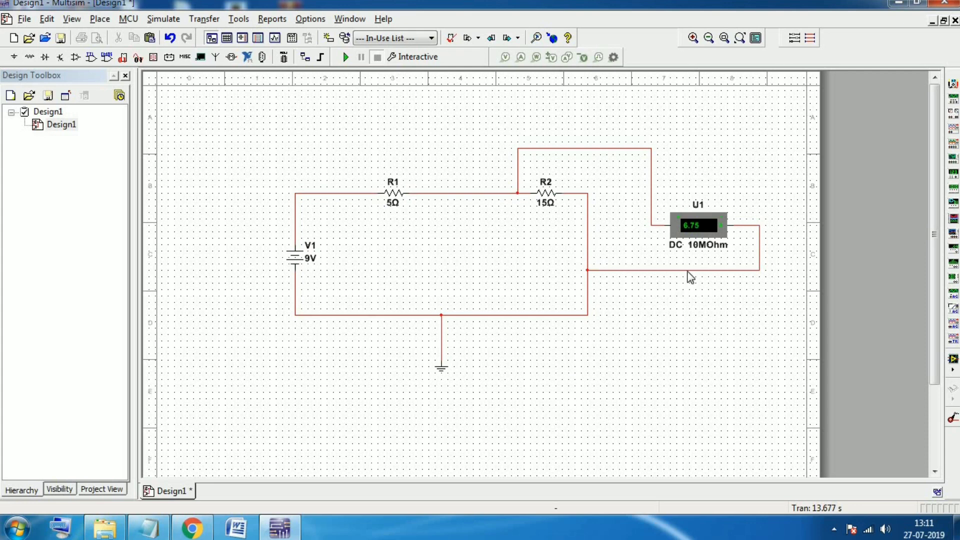
click(103, 20)
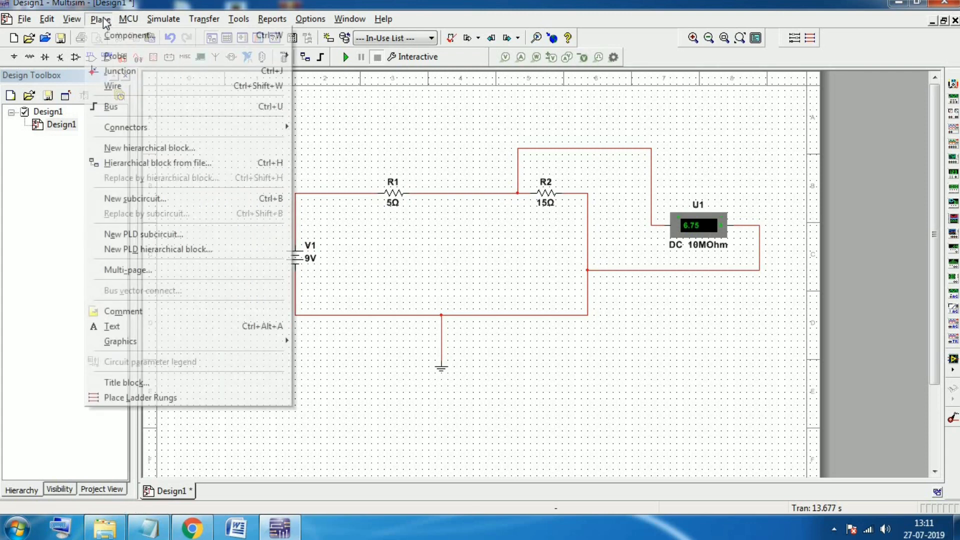
Place an AMMETER_H ammeter, U2, above the R1–R2 wire, then undo the last action
click(112, 33)
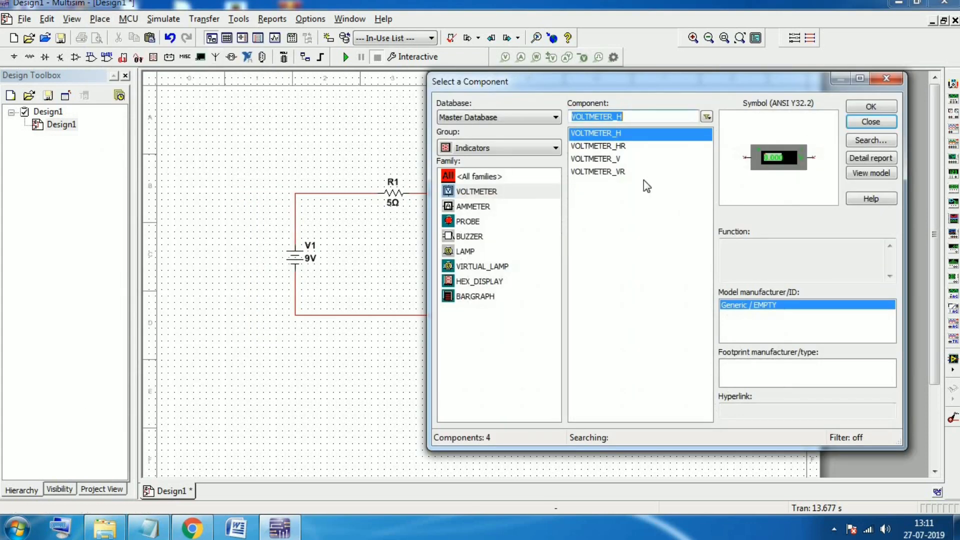
click(497, 207)
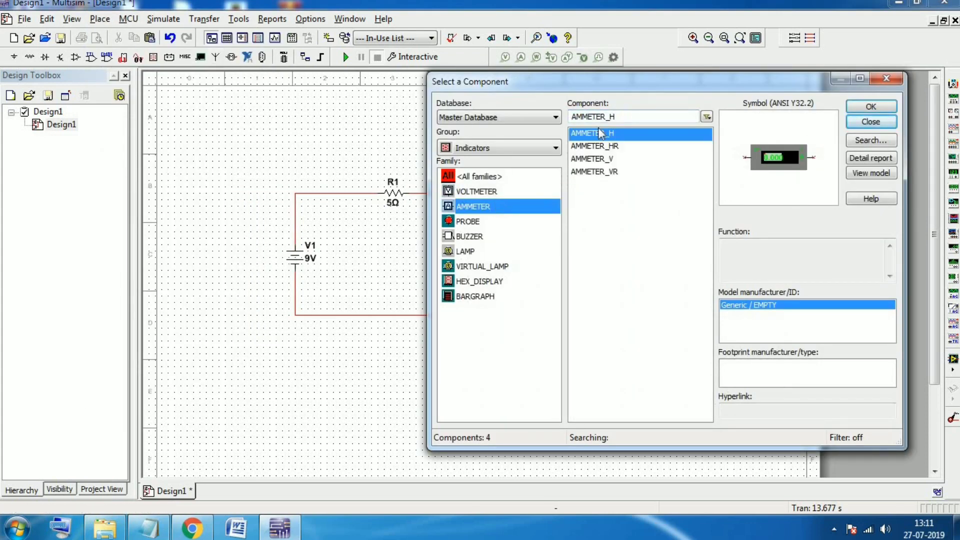
click(875, 105)
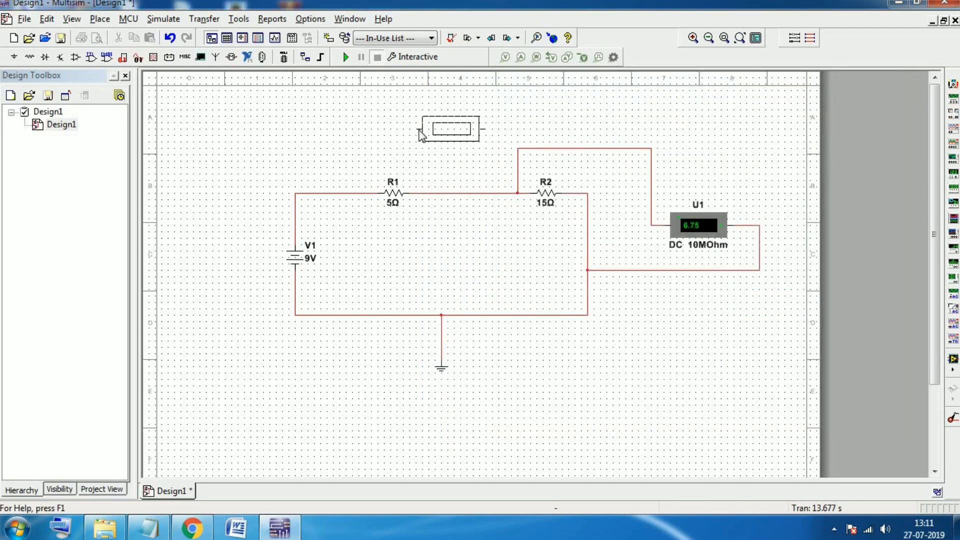
click(419, 134)
click(878, 123)
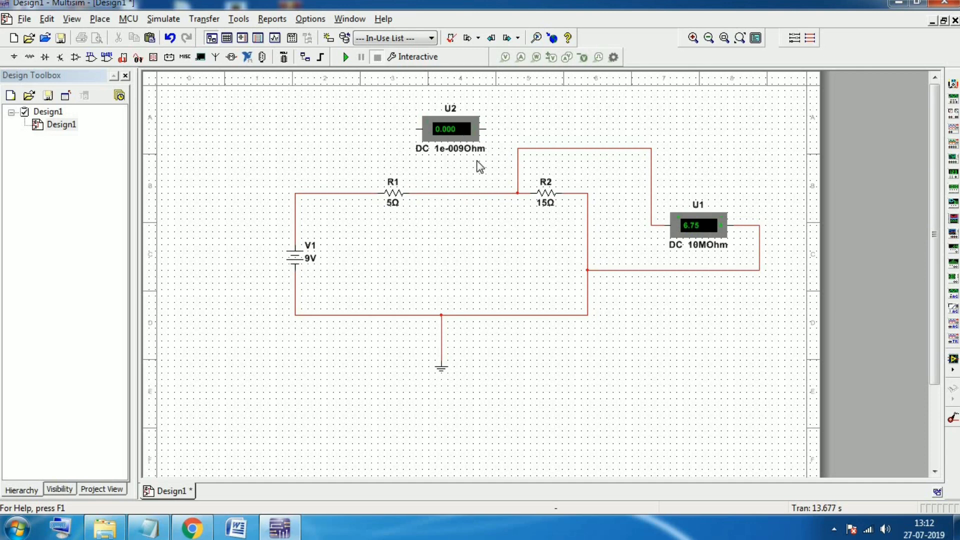
key(ctrl+z)
Delete the R1–R2 wire and move ammeter U2 into the gap
drag(483, 217, 483, 218)
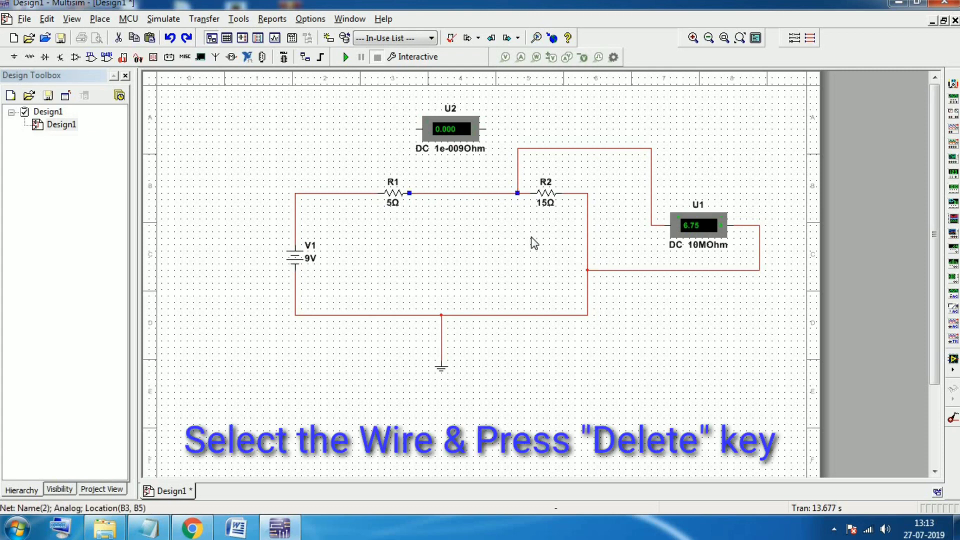
key(Delete)
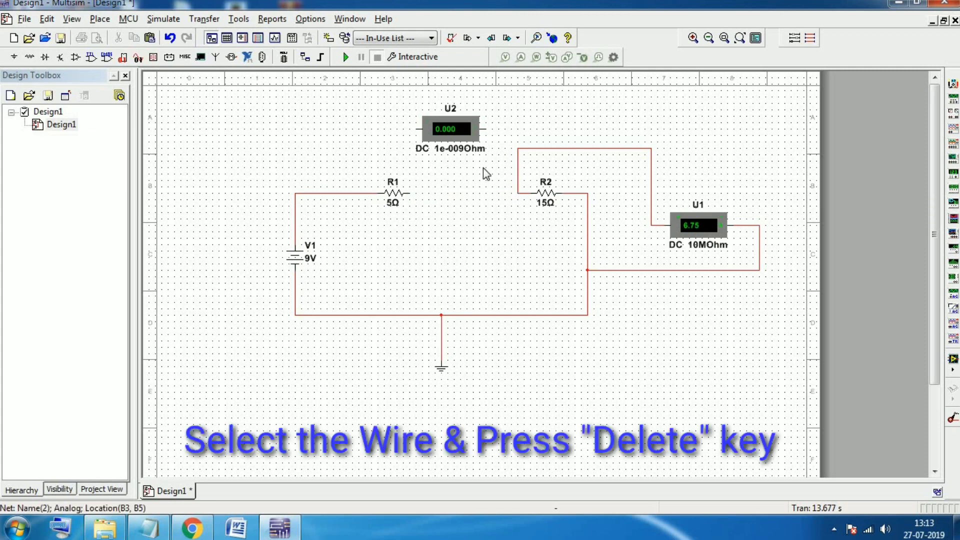
drag(457, 128, 488, 195)
click(435, 135)
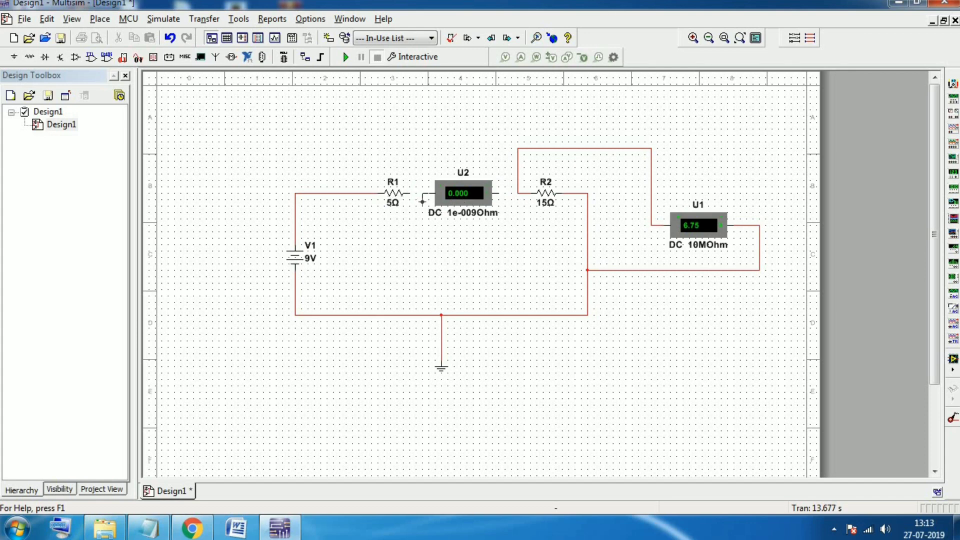
Wire U2's terminals to R1 and R2, then run the simulation
click(414, 193)
click(495, 193)
click(518, 194)
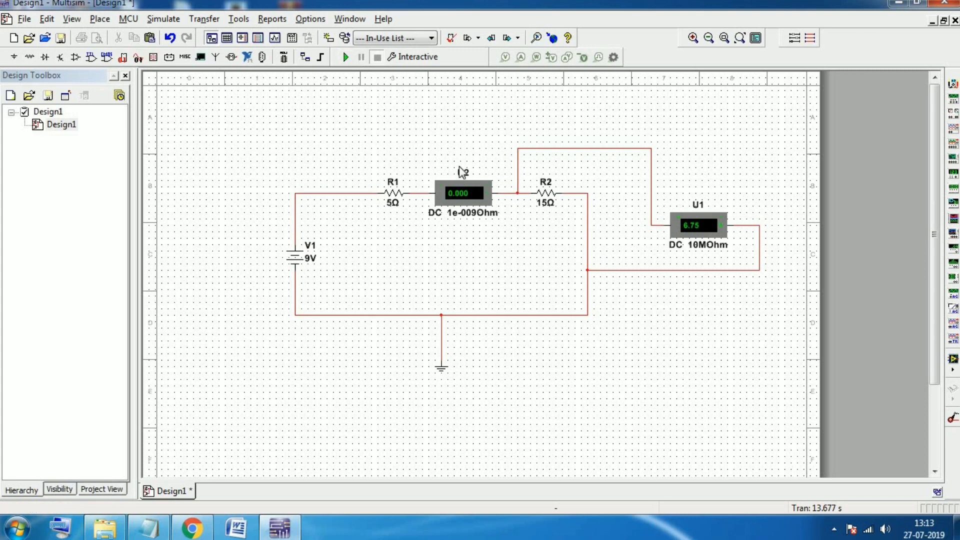
click(346, 57)
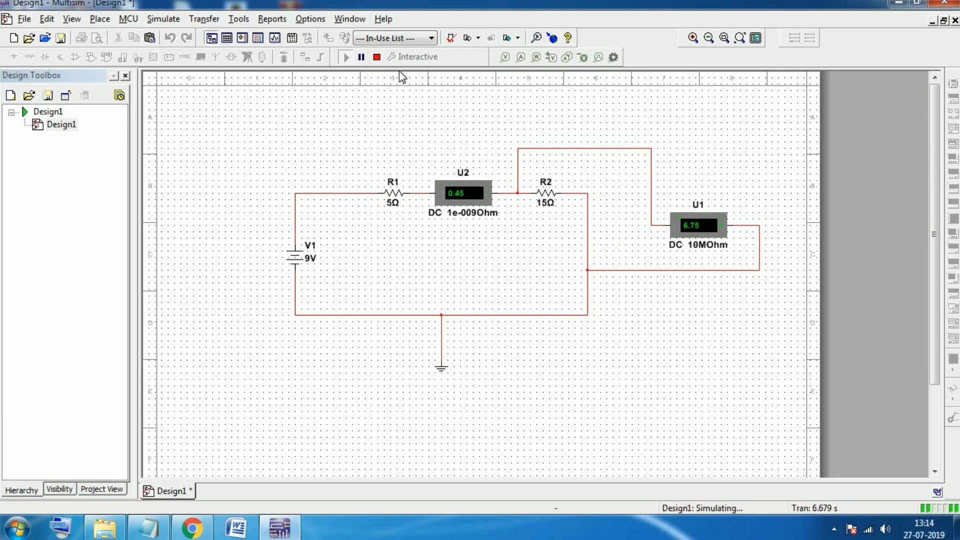
Stop the simulation once U2 reads 0.45 and U1 reads 6.75
click(380, 58)
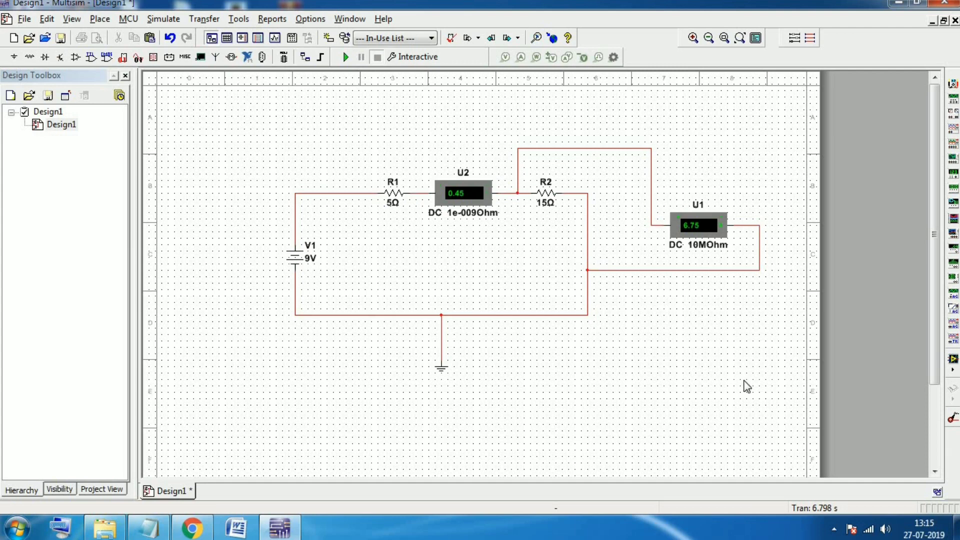
Place multimeter XMM1, delete voltmeter U1 with its wires, and move XMM1 beside R2
click(953, 84)
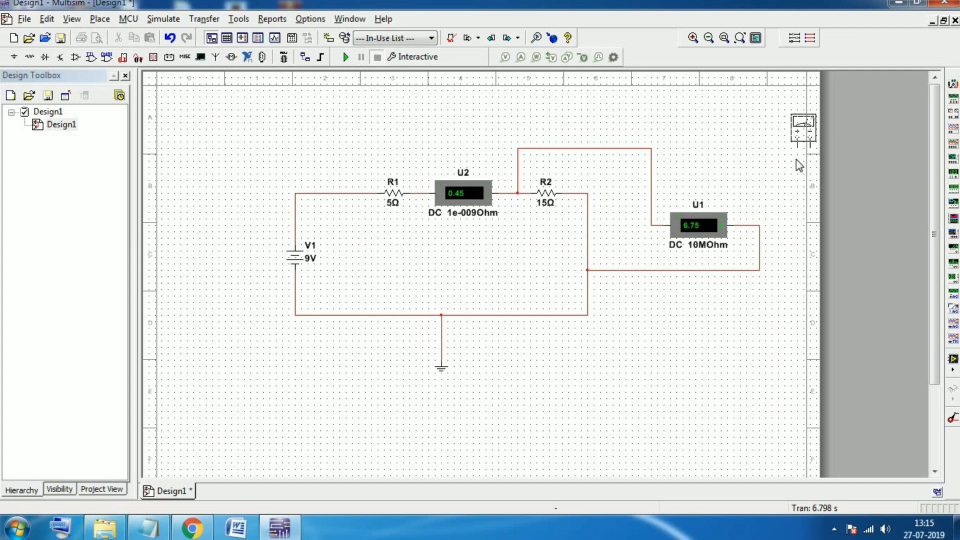
click(761, 182)
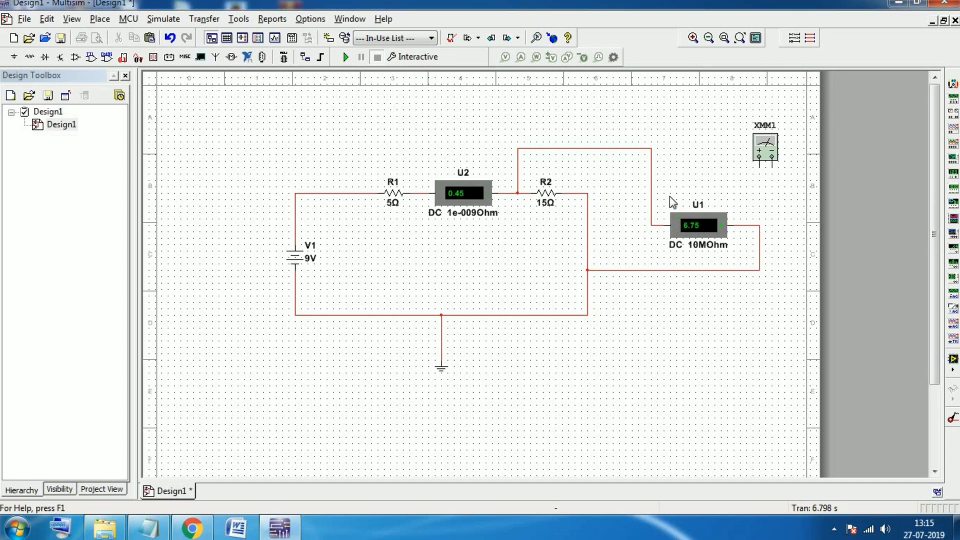
drag(669, 191, 746, 268)
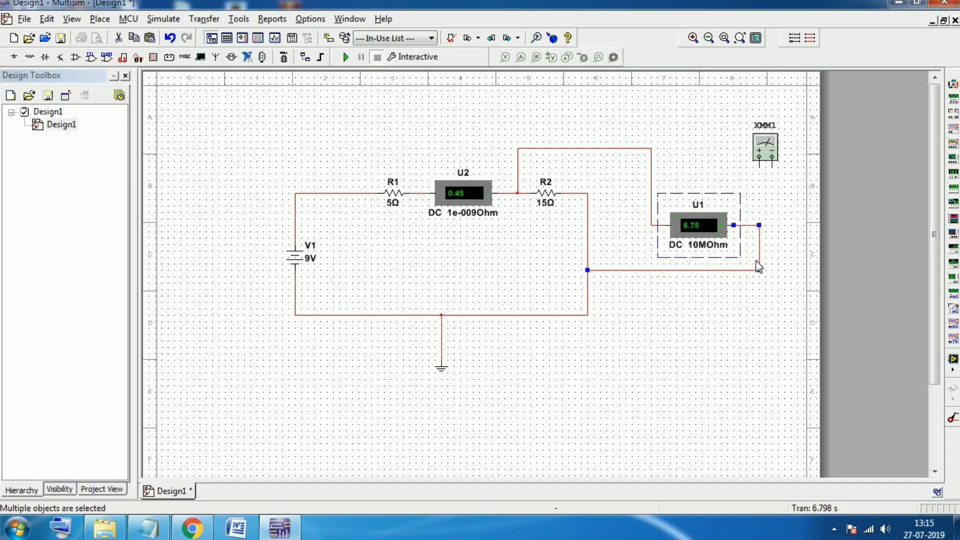
key(Delete)
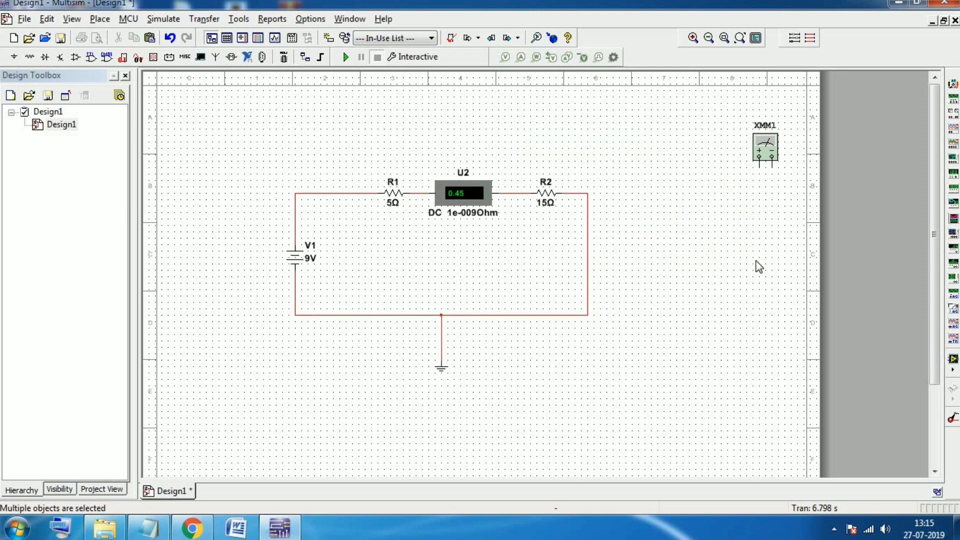
drag(773, 158, 675, 203)
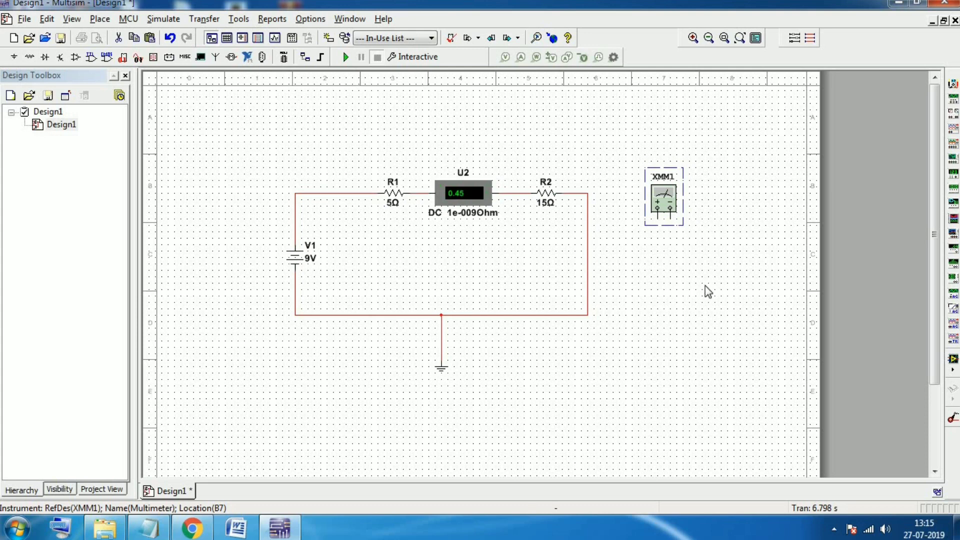
click(586, 250)
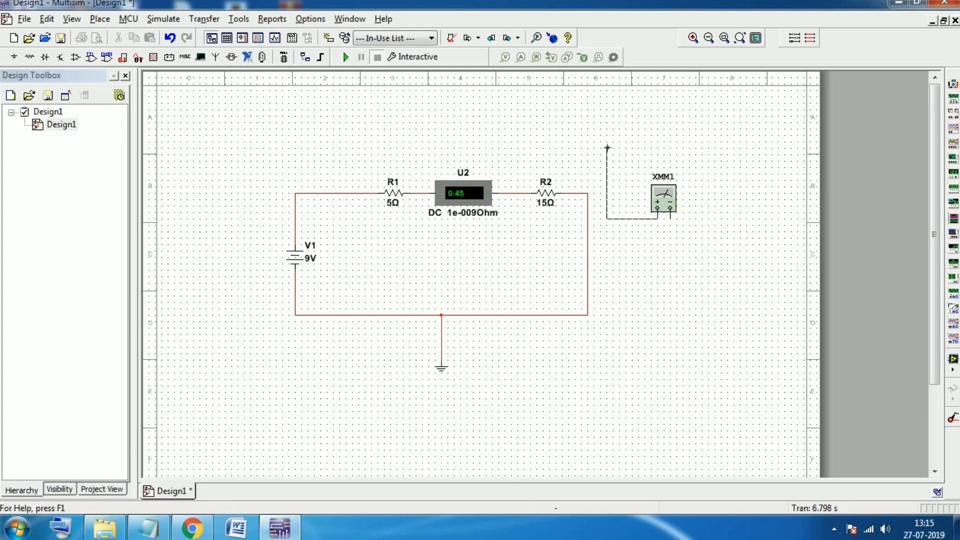
Wire XMM1's + terminal to R2's left side and its − terminal to R2's right side
click(523, 189)
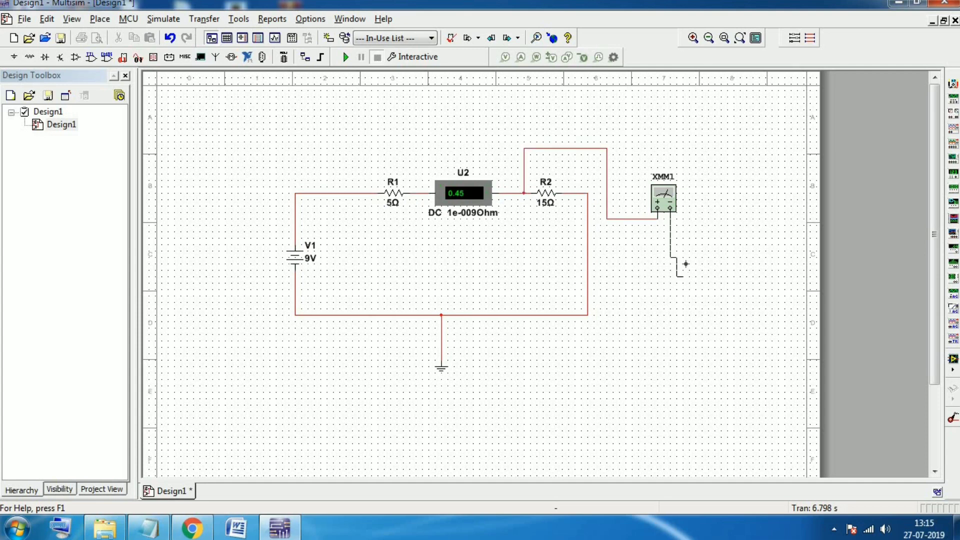
click(588, 276)
Open XMM1's panel in DC voltage mode, accept its settings, and move it lower right
double_click(668, 204)
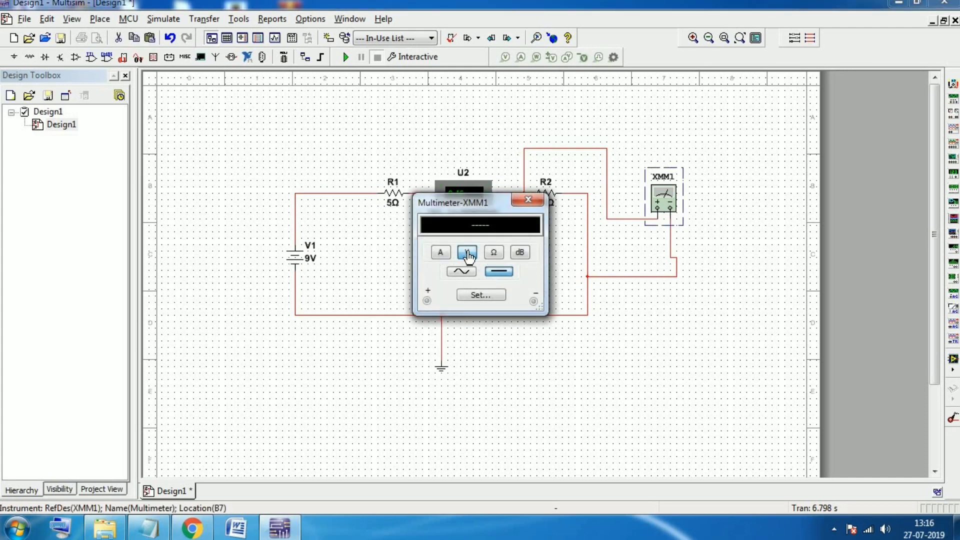
click(481, 295)
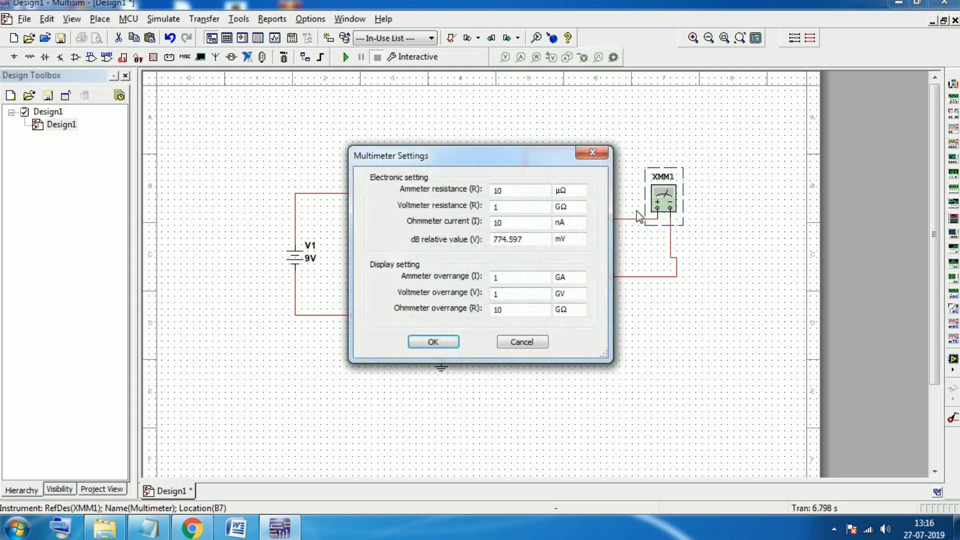
click(433, 342)
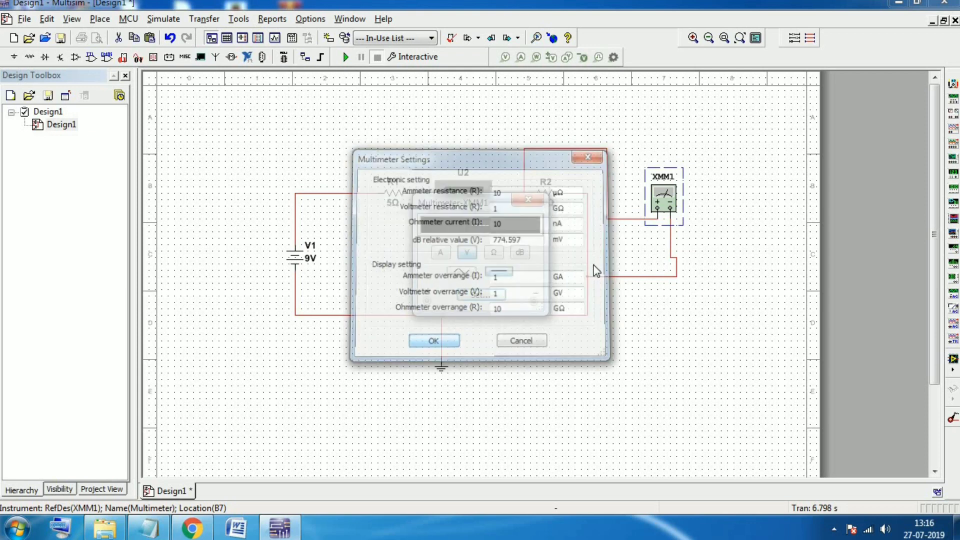
drag(472, 207, 721, 342)
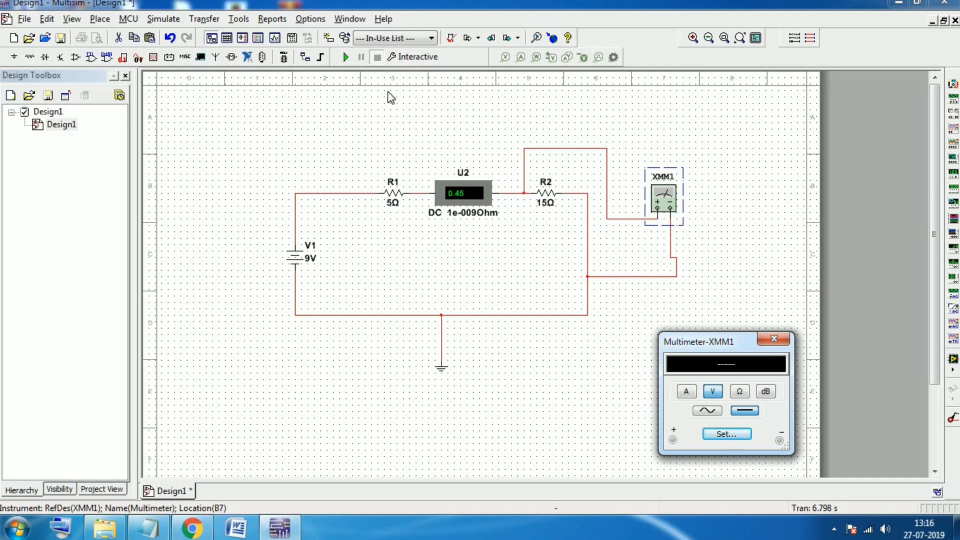
Run the simulation, read 6.75 V across R2 on XMM1, and close its panel
click(345, 57)
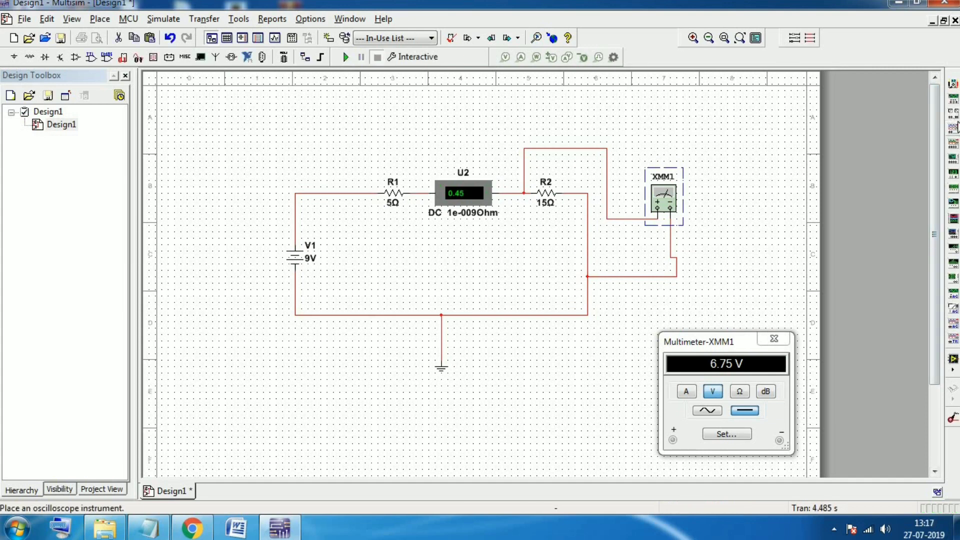
click(773, 340)
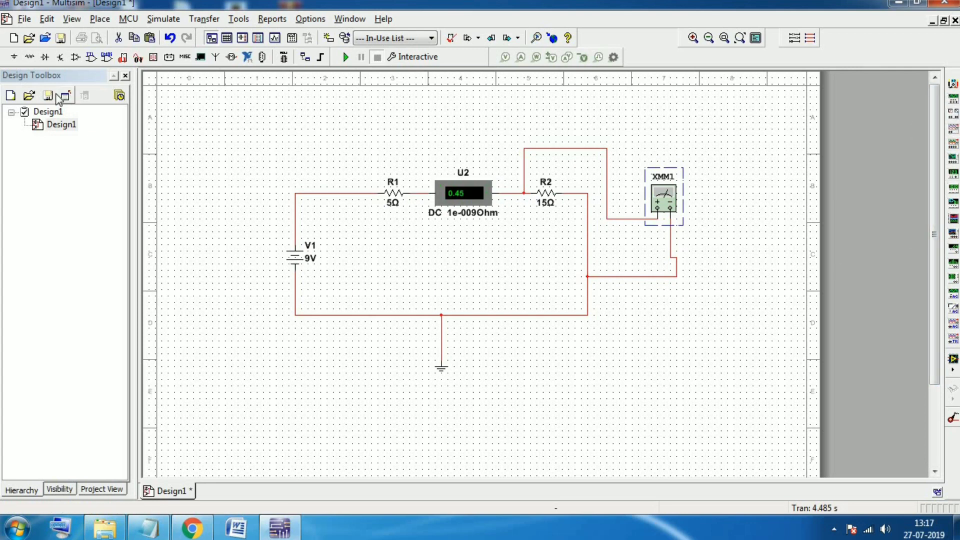
click(14, 57)
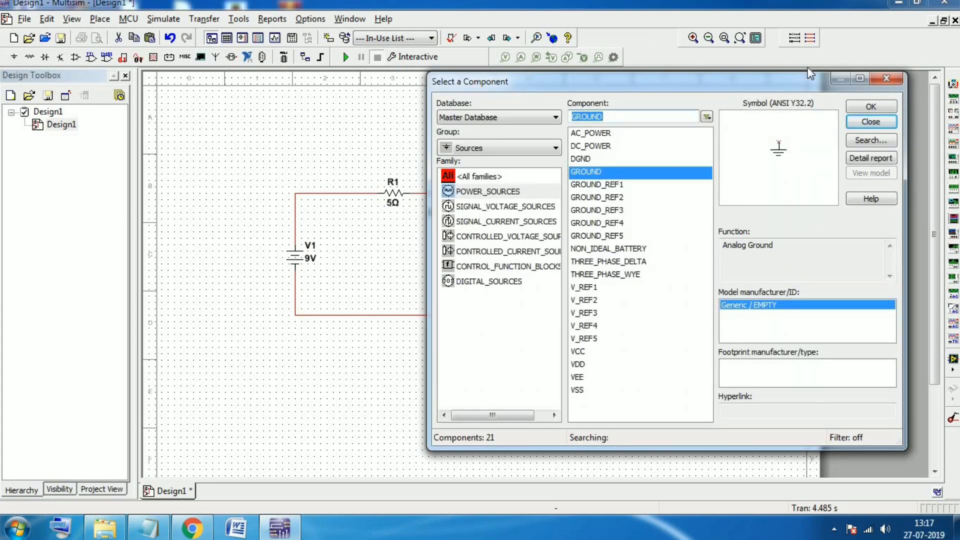
click(891, 84)
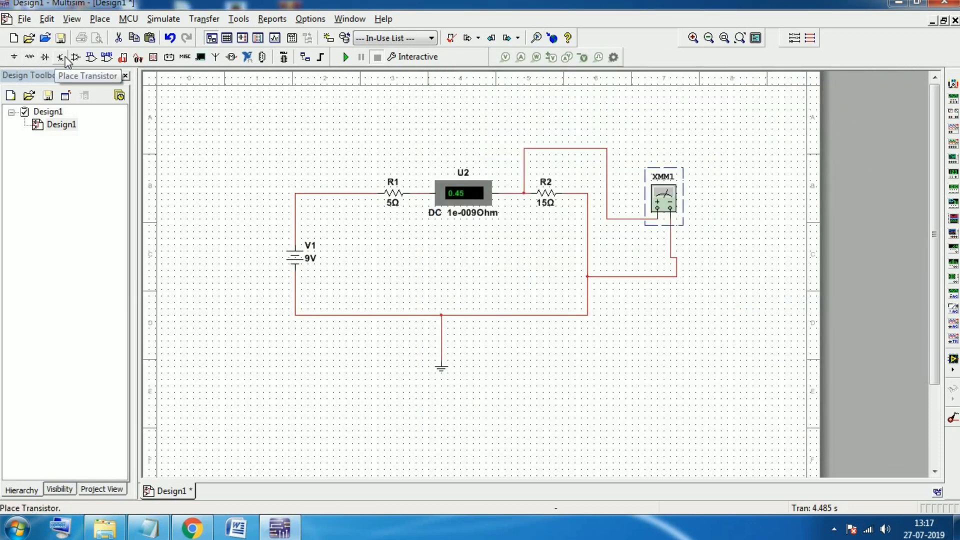
click(103, 19)
click(116, 35)
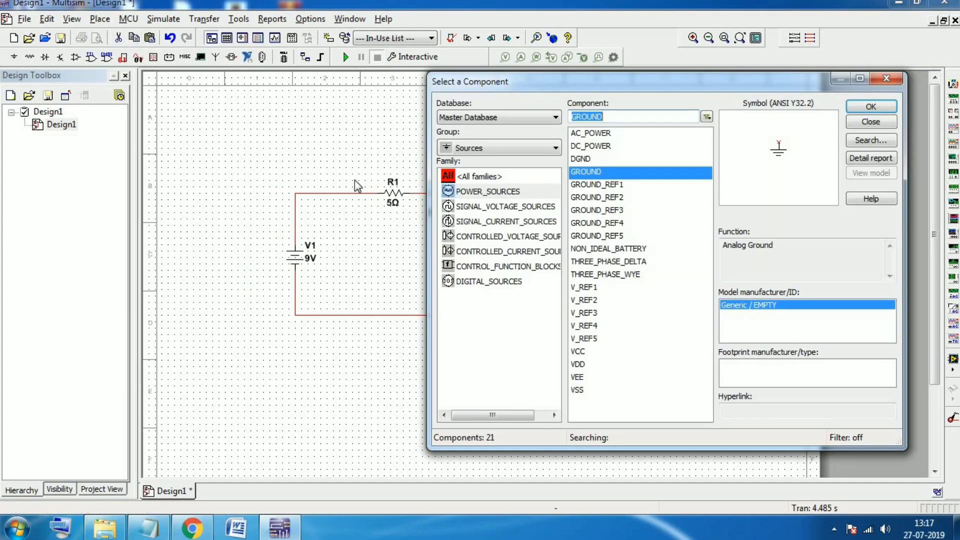
click(889, 78)
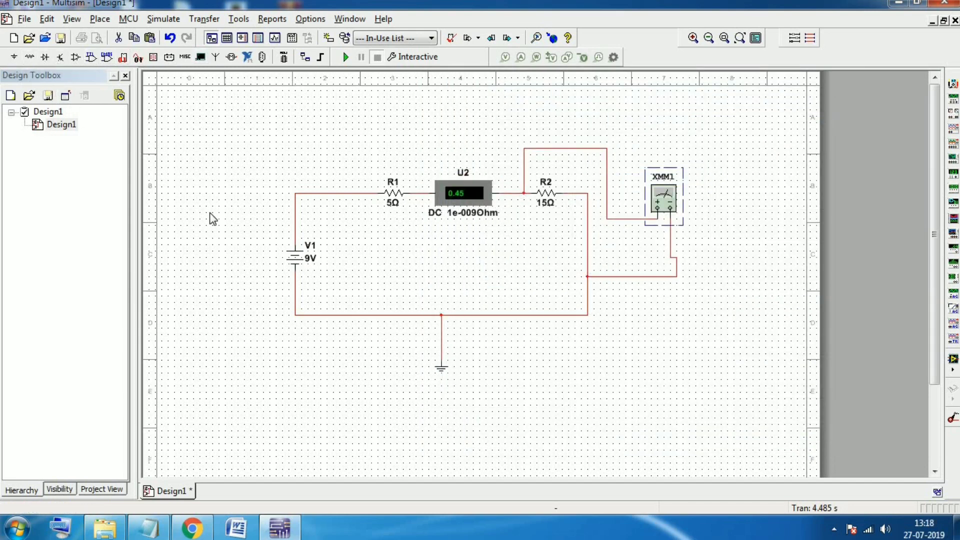
click(692, 38)
click(693, 38)
click(709, 38)
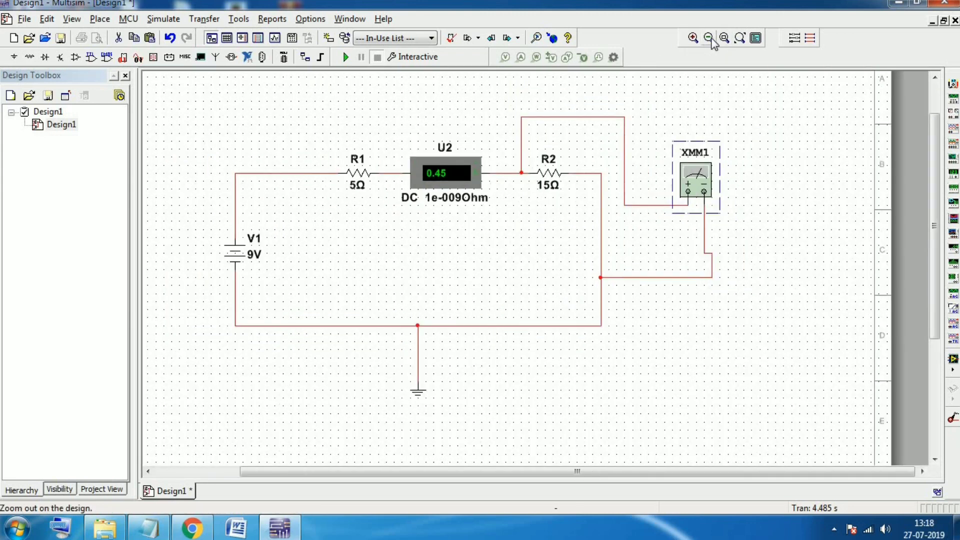
click(708, 38)
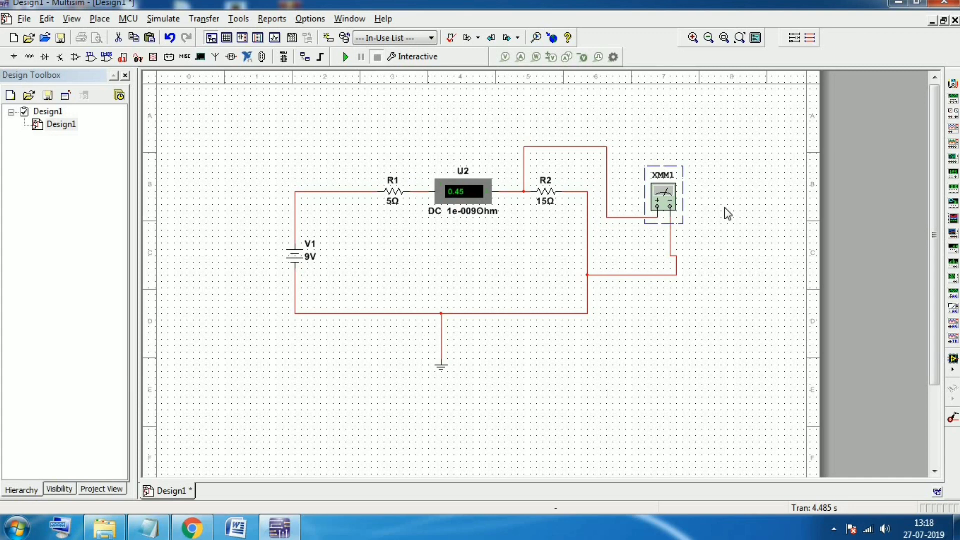
click(100, 19)
Open the component library and browse the Basic and Diodes groups
click(129, 35)
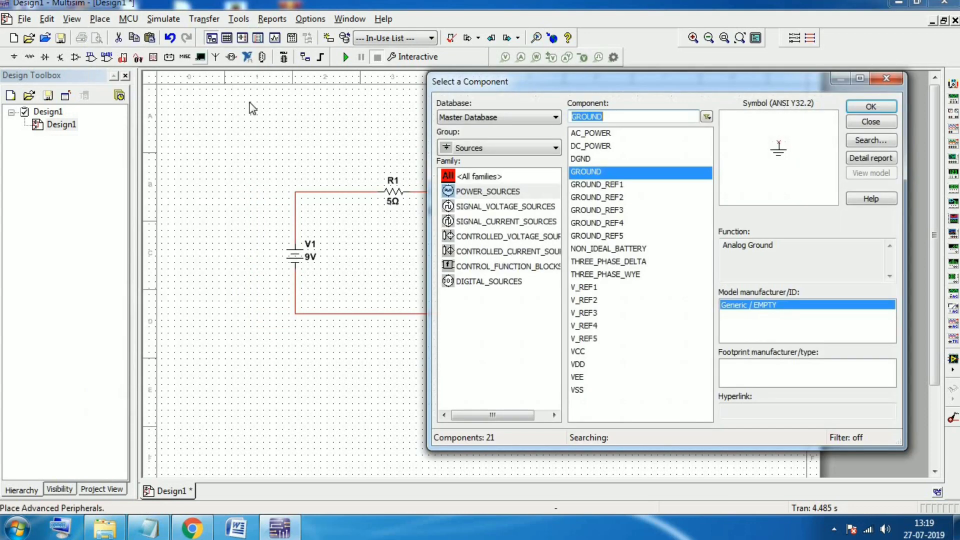
click(466, 148)
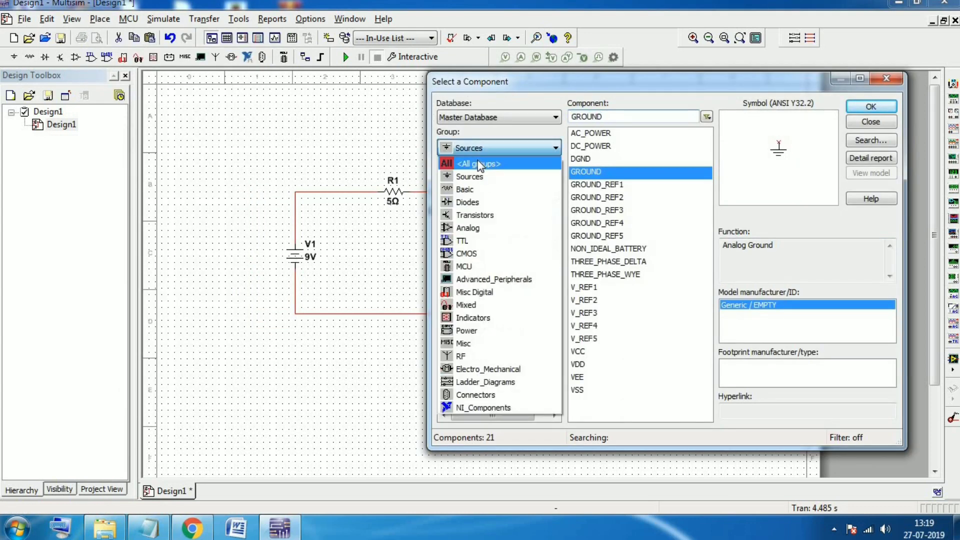
click(475, 186)
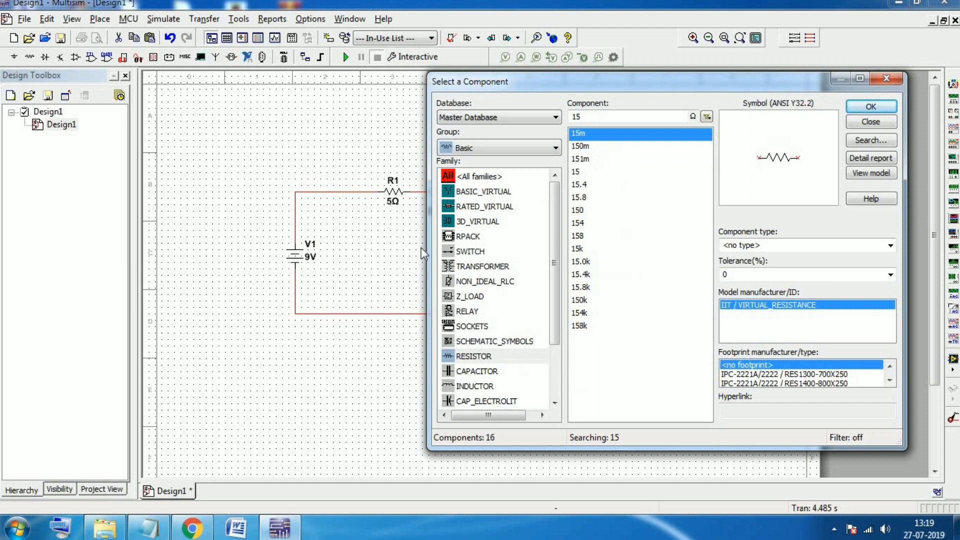
drag(556, 338, 562, 372)
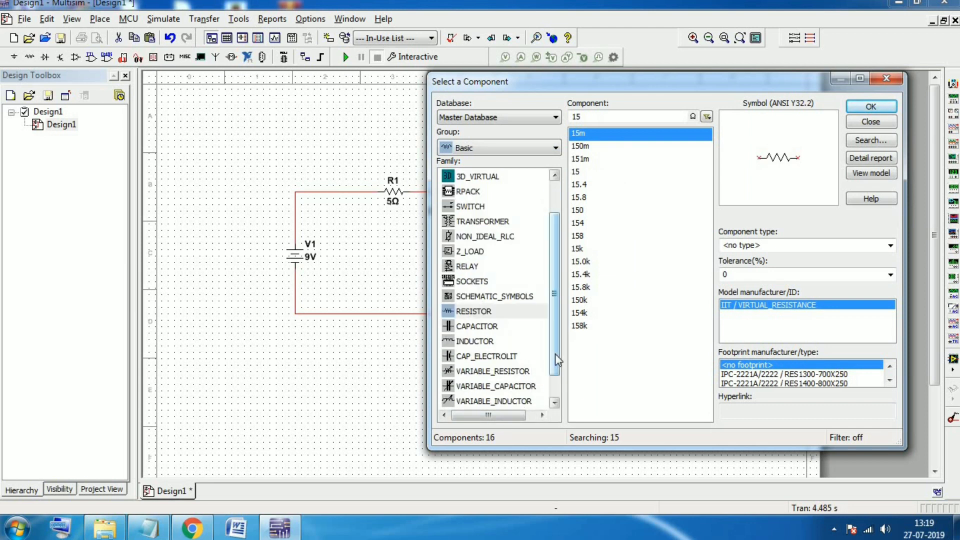
scroll(555, 353, down, 1)
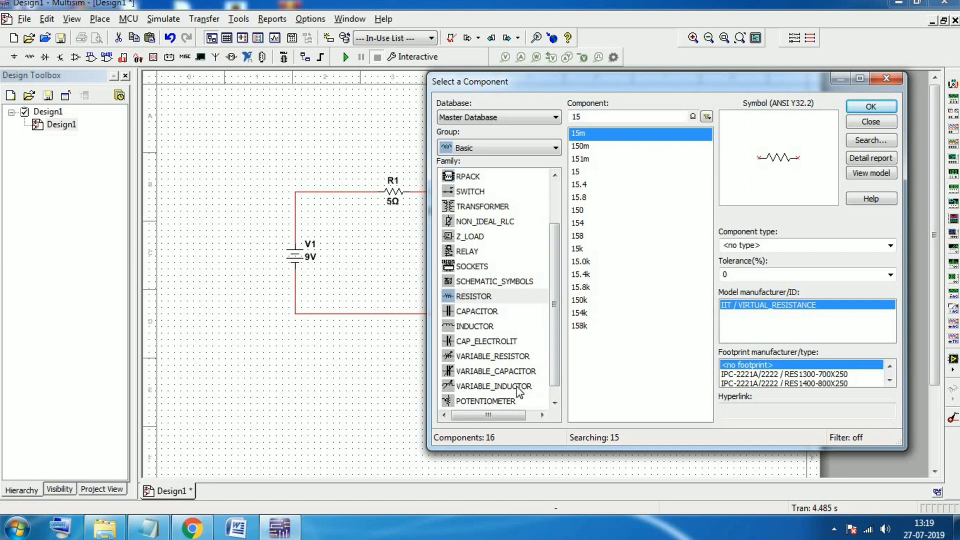
click(487, 145)
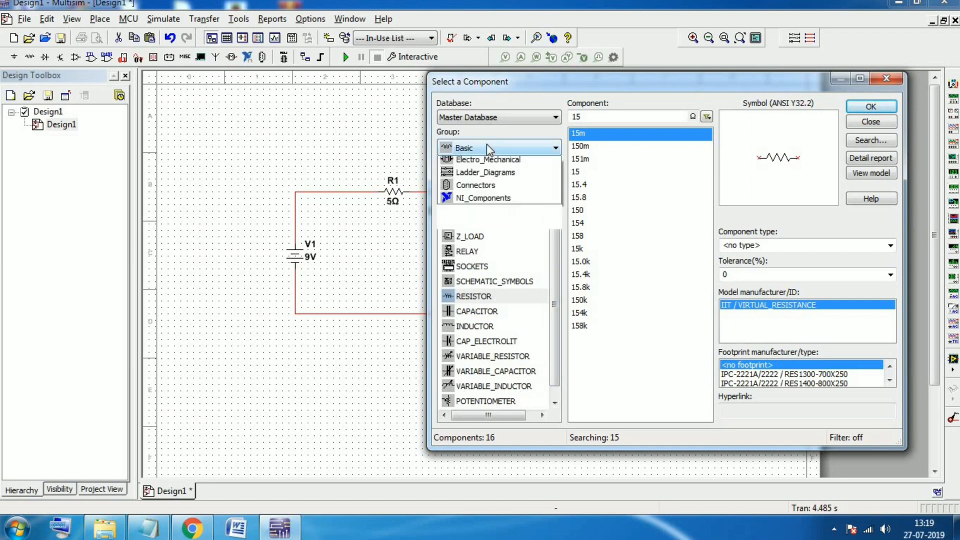
click(488, 203)
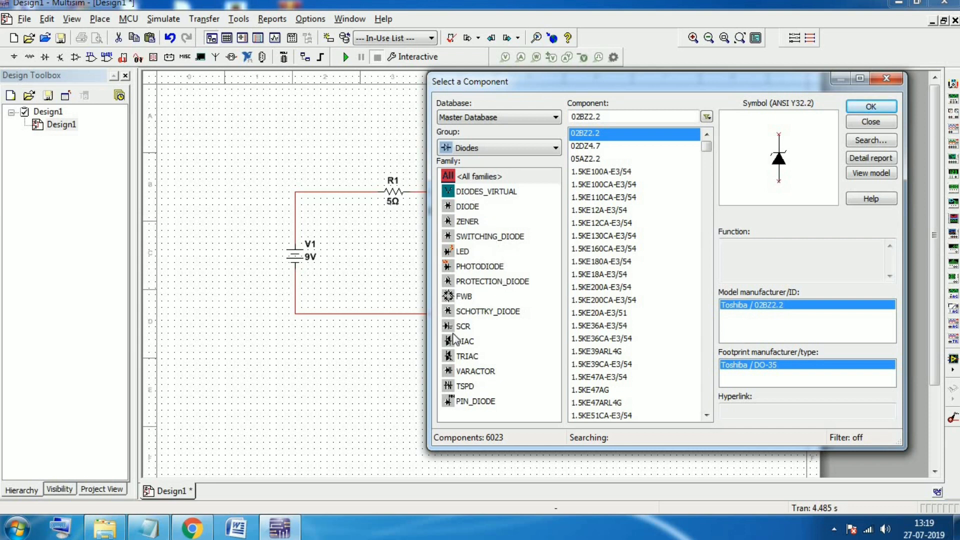
Browse the Transistors, Analog, CMOS and MCU component groups
click(518, 150)
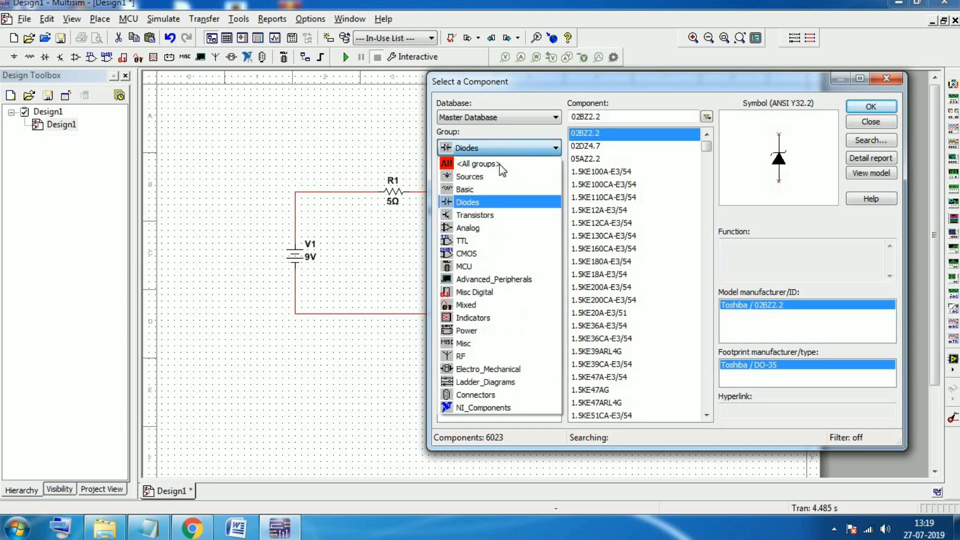
click(515, 214)
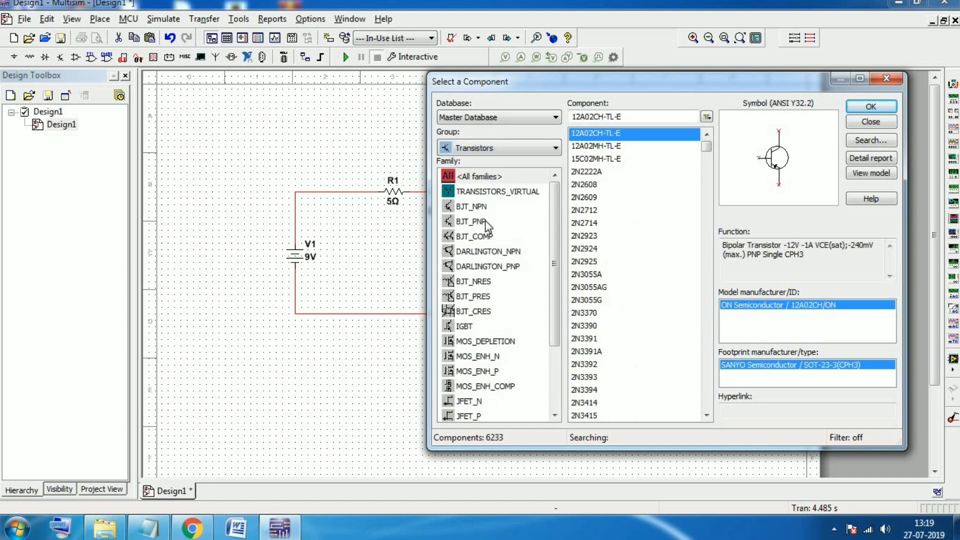
click(497, 150)
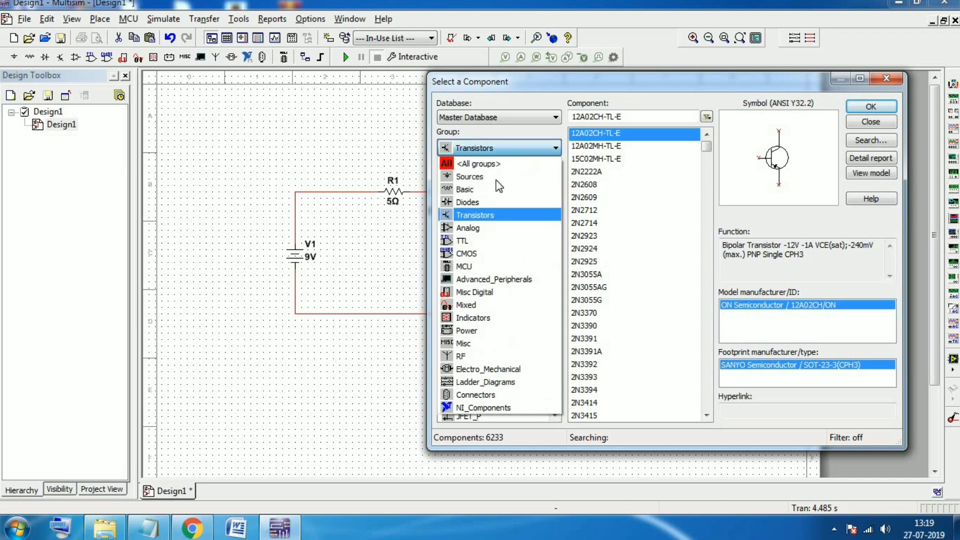
click(503, 227)
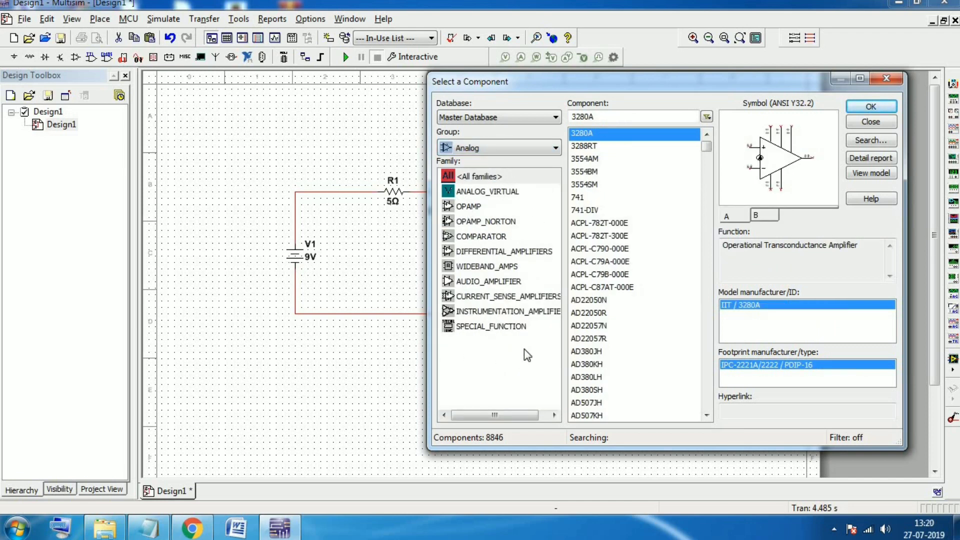
click(523, 149)
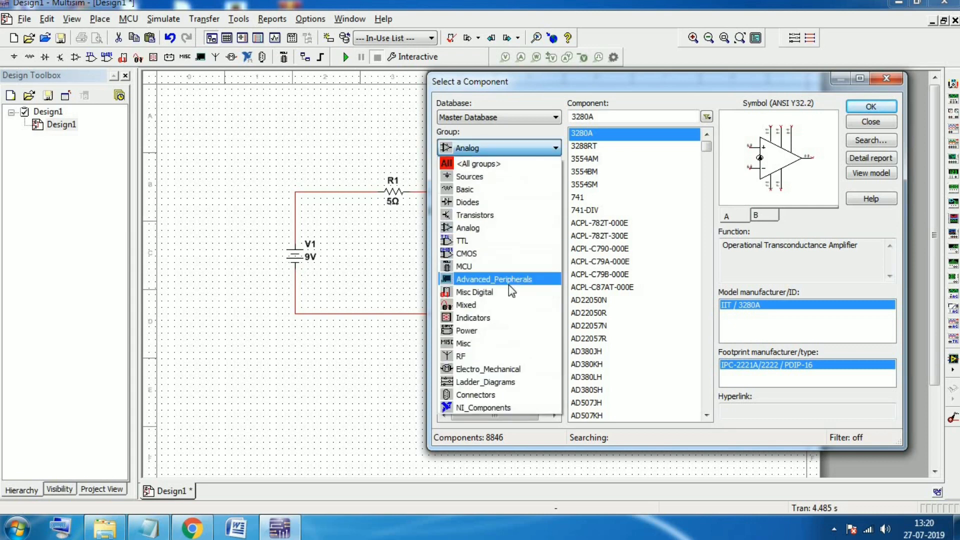
click(504, 271)
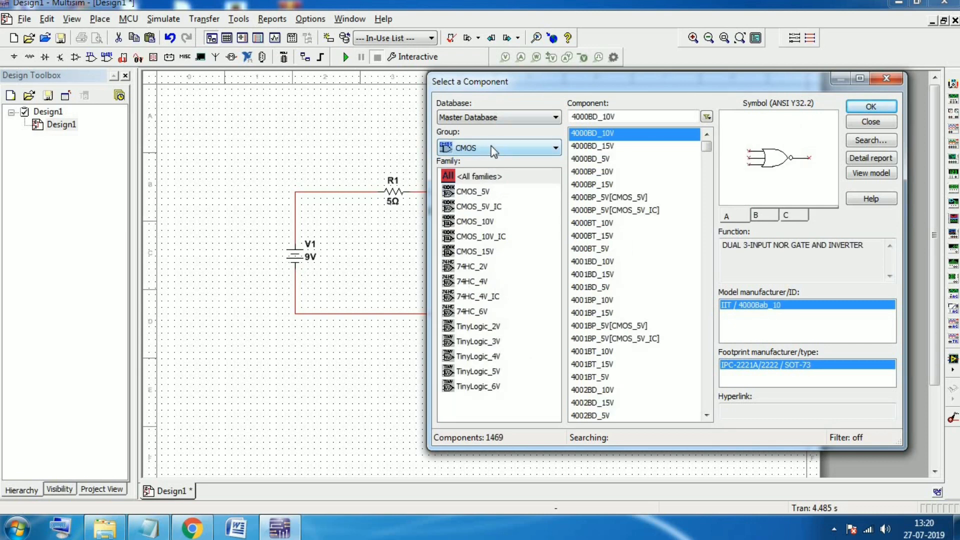
click(493, 148)
click(490, 266)
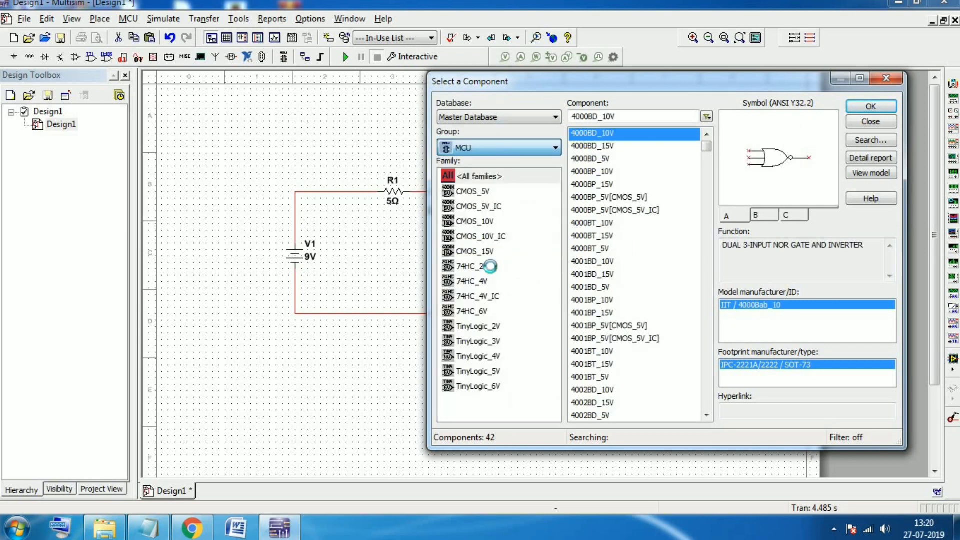
click(517, 150)
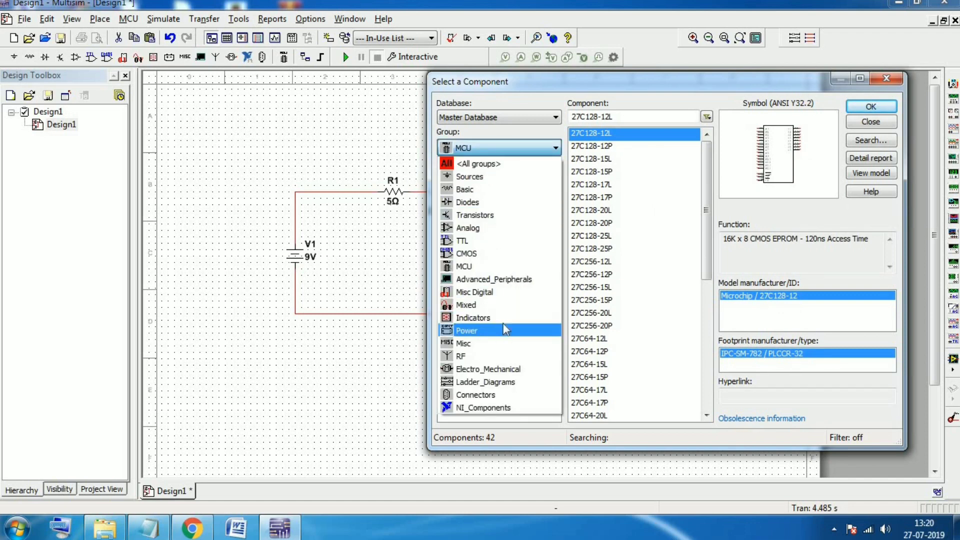
In the Indicators group, preview the LAMP parts 120V_100W, 120V_250W and 12V_25W
click(504, 318)
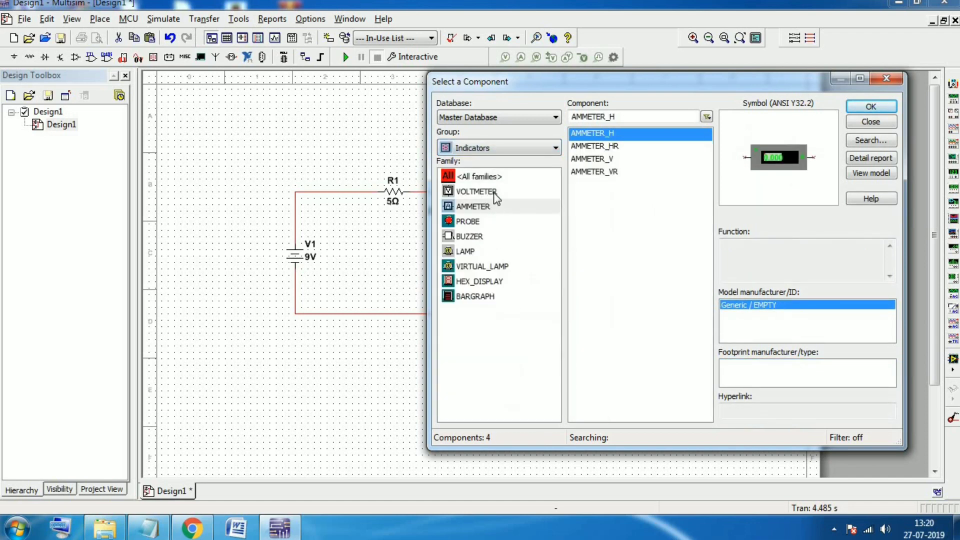
click(505, 251)
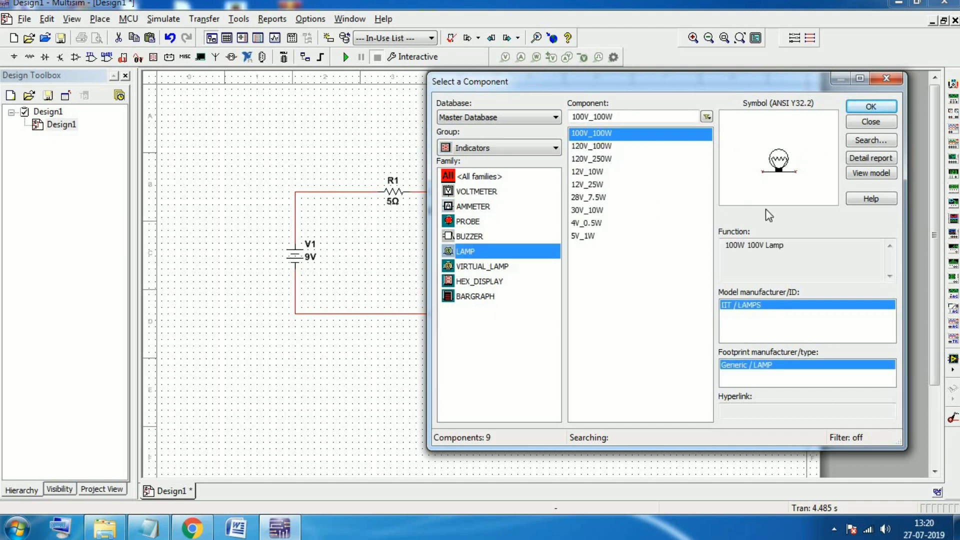
click(593, 146)
click(593, 158)
click(593, 185)
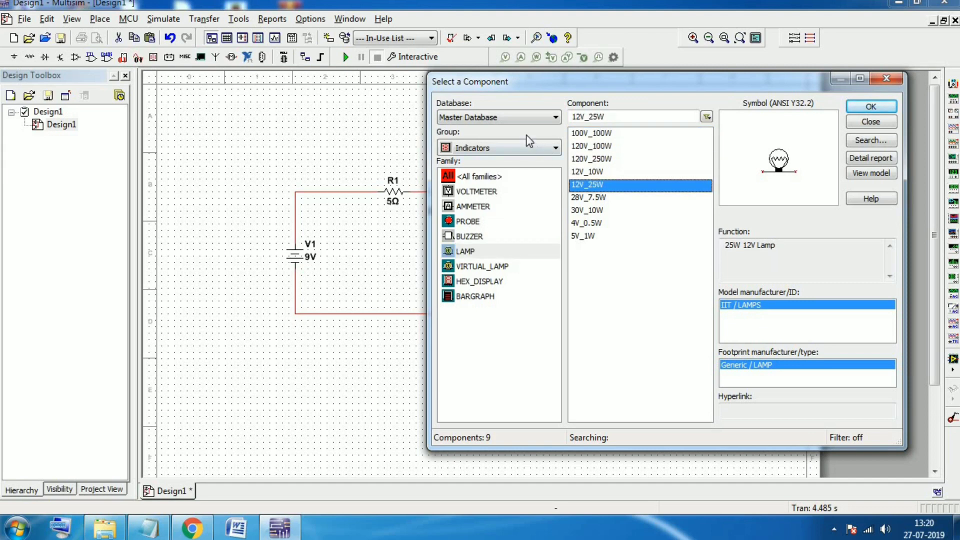
Switch to the RF group, then close the component library without placing a part
click(517, 149)
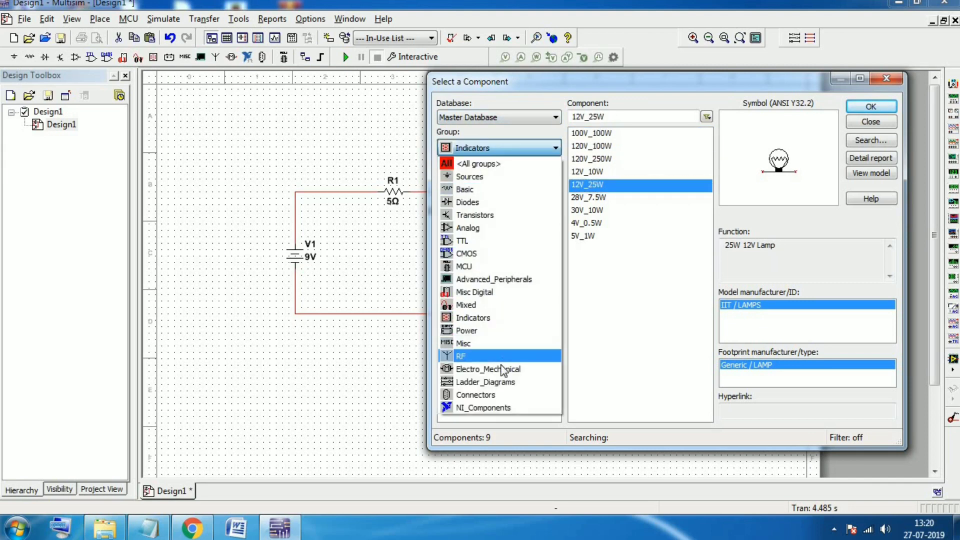
click(511, 355)
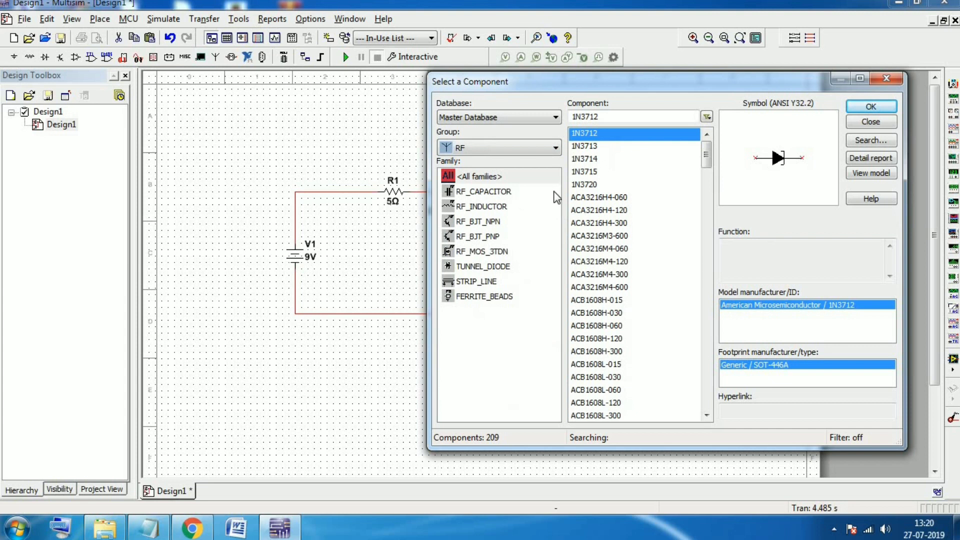
click(515, 146)
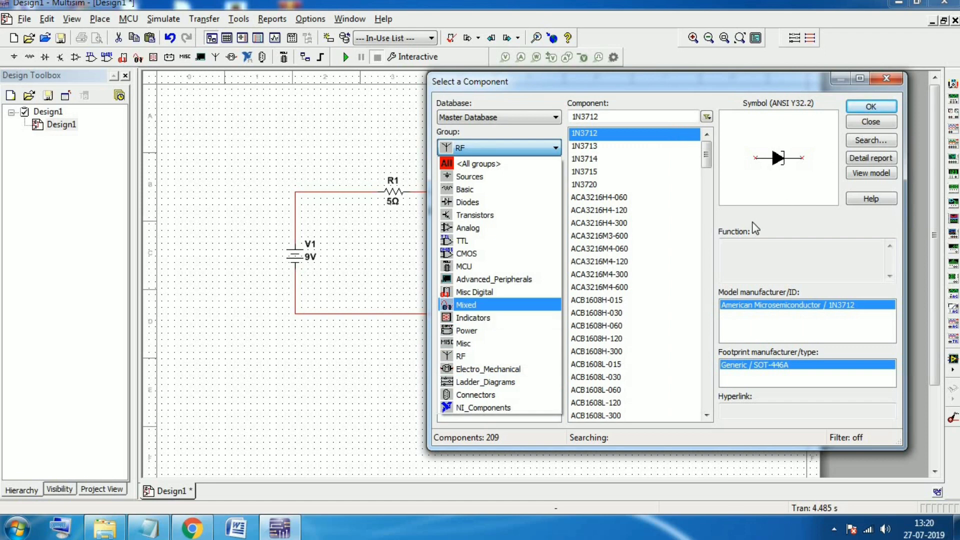
click(885, 125)
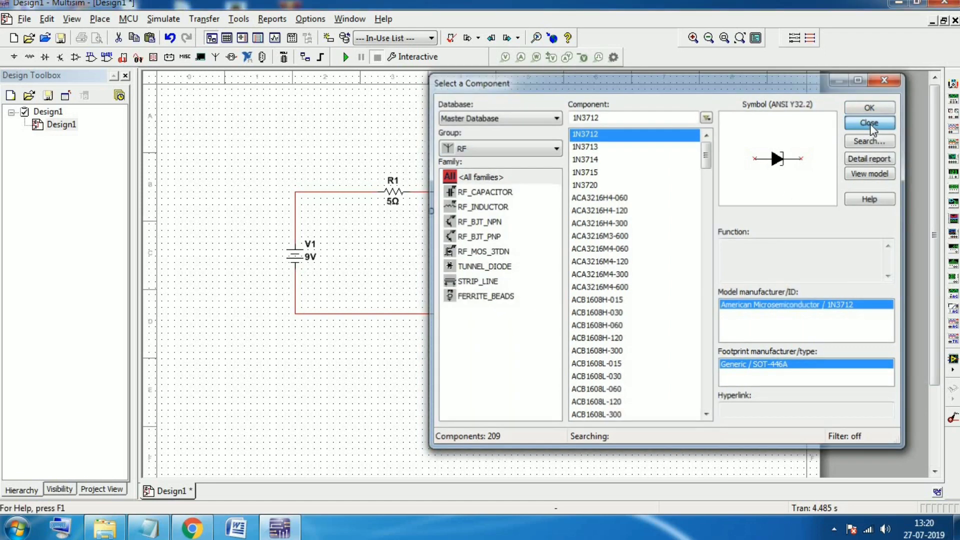
click(871, 124)
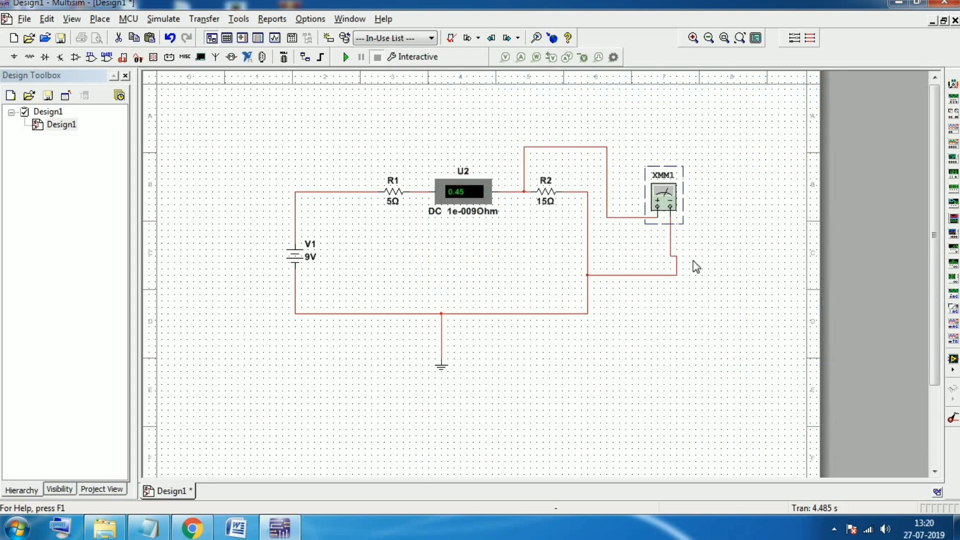